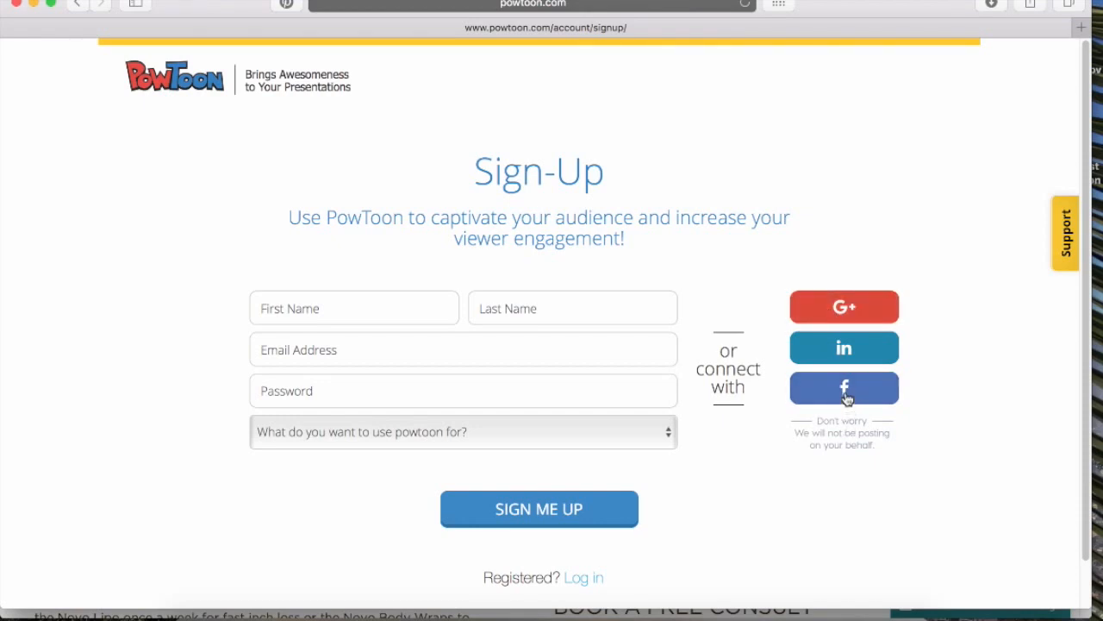
Sign up with a Google account and choose to start a new PowToon from scratch
scroll(844, 395, down, 2)
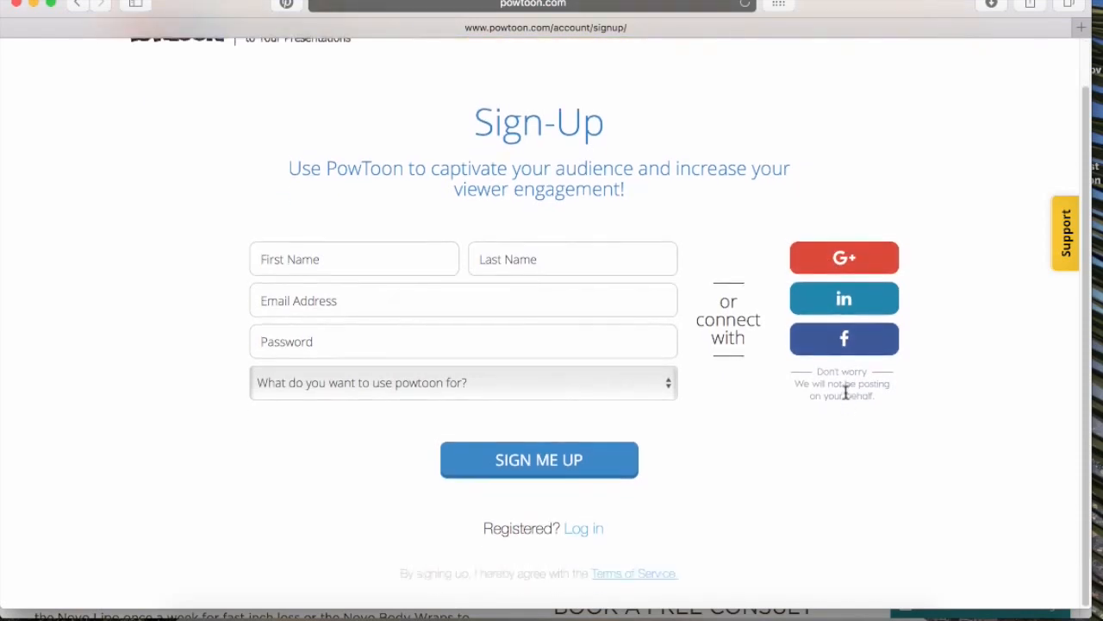
click(819, 259)
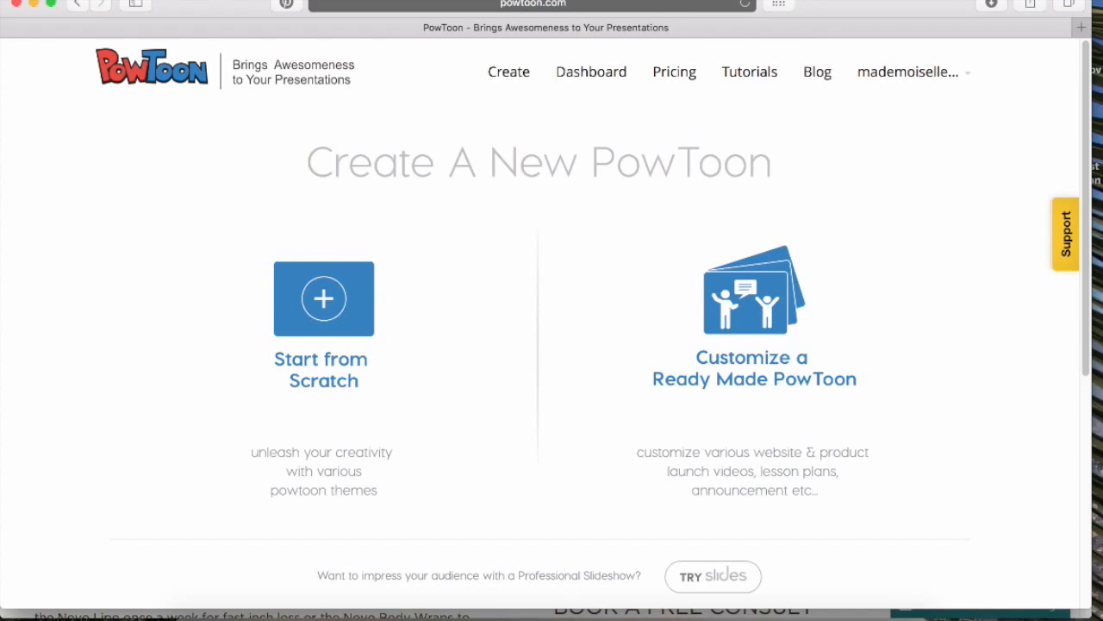
click(314, 339)
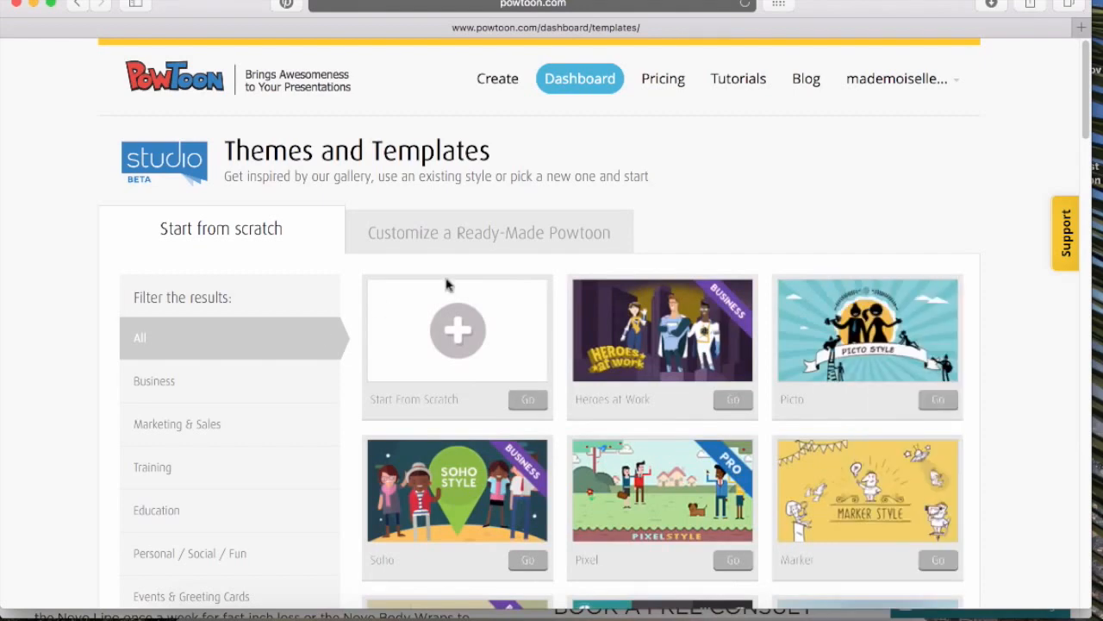
Browse the themes and templates gallery and open a template in the studio
scroll(819, 182, down, 3)
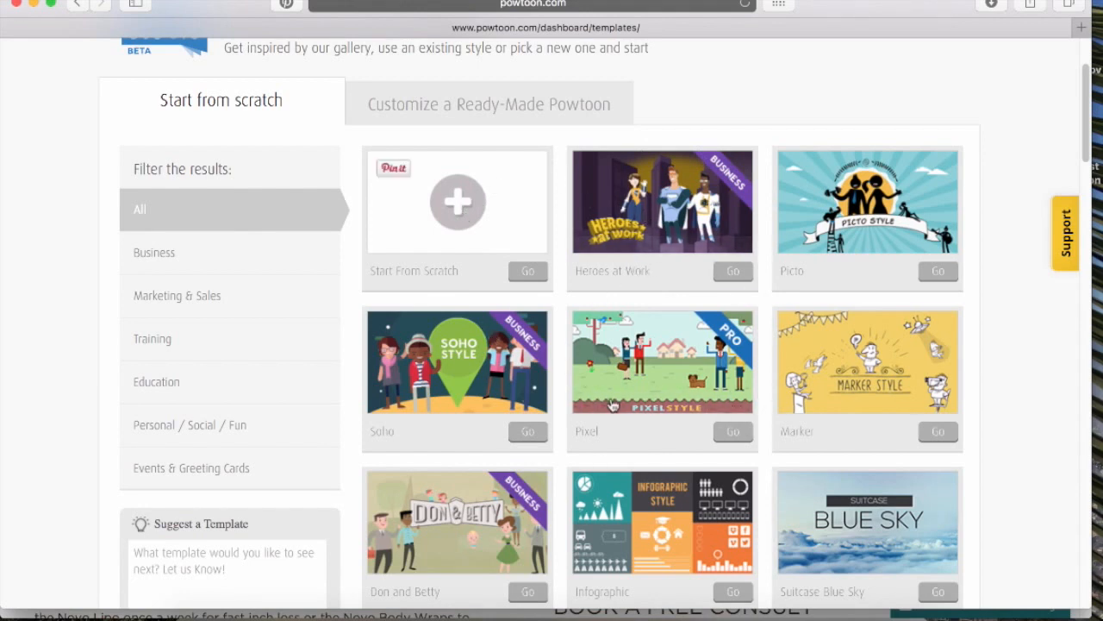
scroll(779, 256, down, 2)
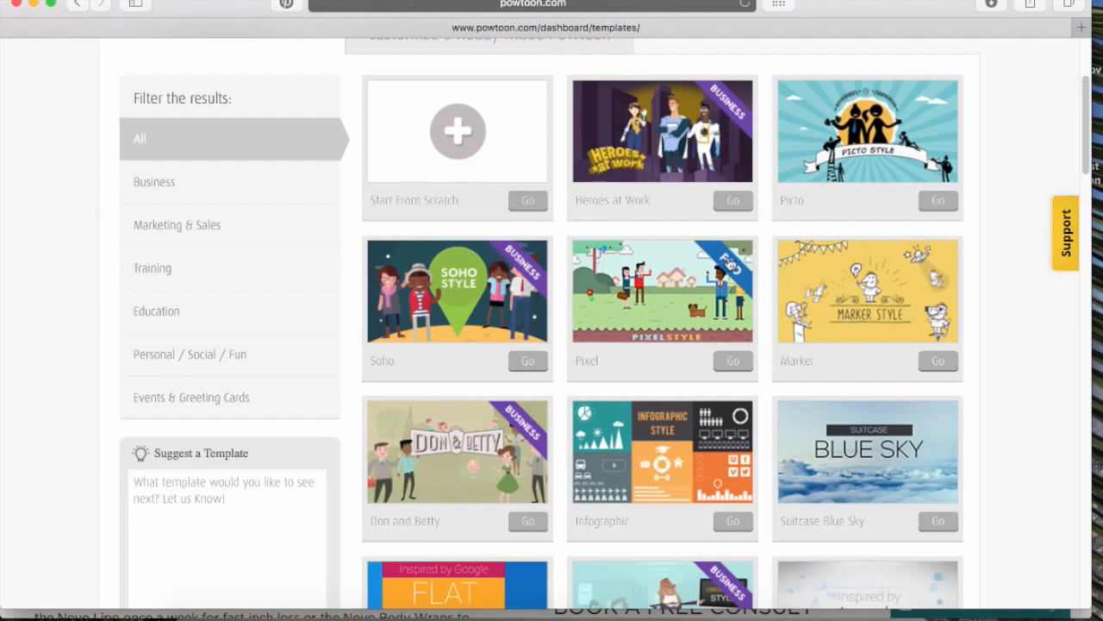
scroll(709, 254, down, 3)
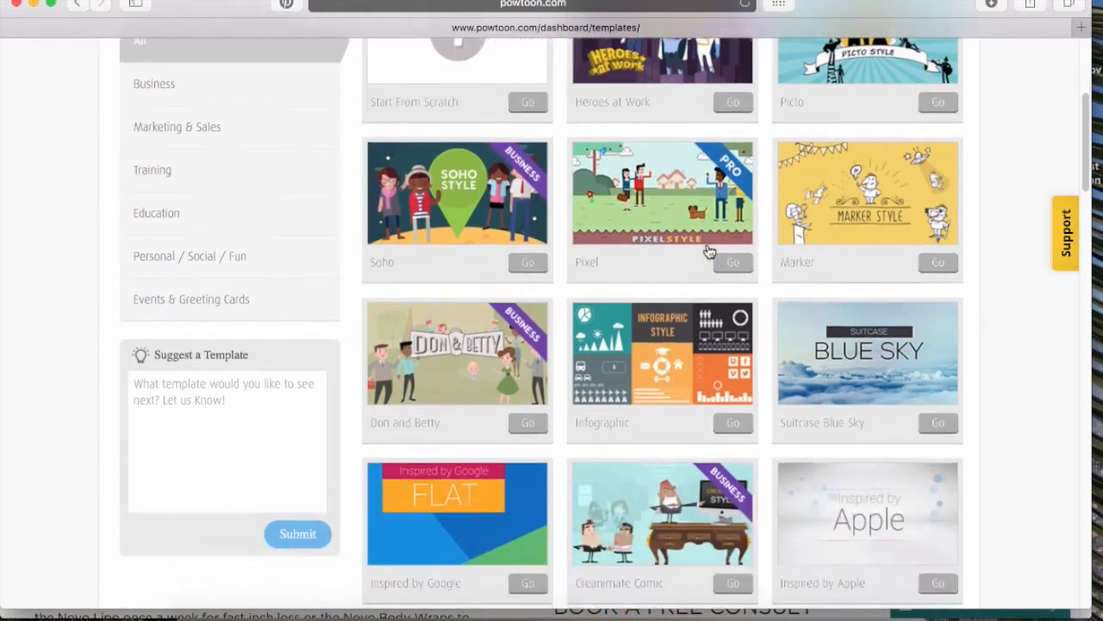
scroll(708, 251, down, 2)
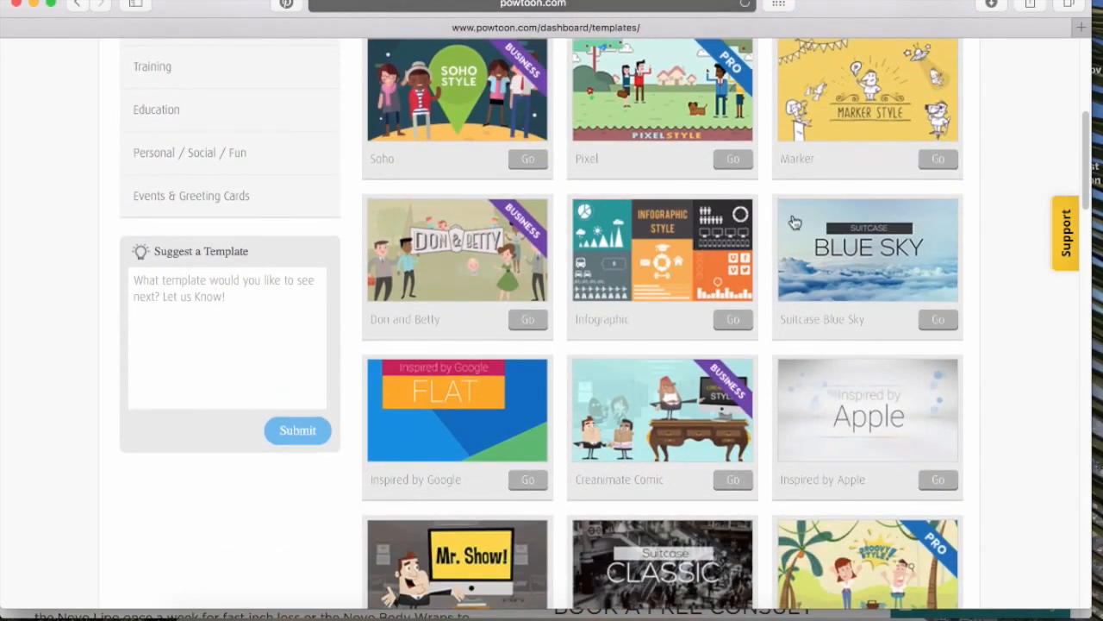
scroll(836, 238, down, 8)
scroll(835, 233, down, 17)
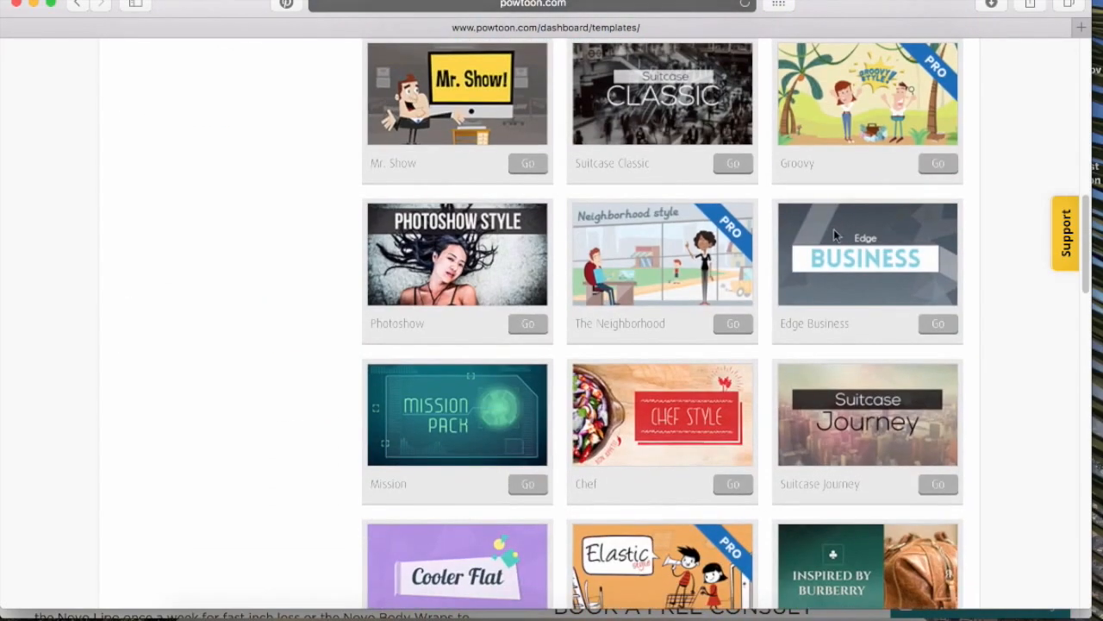
scroll(834, 231, down, 13)
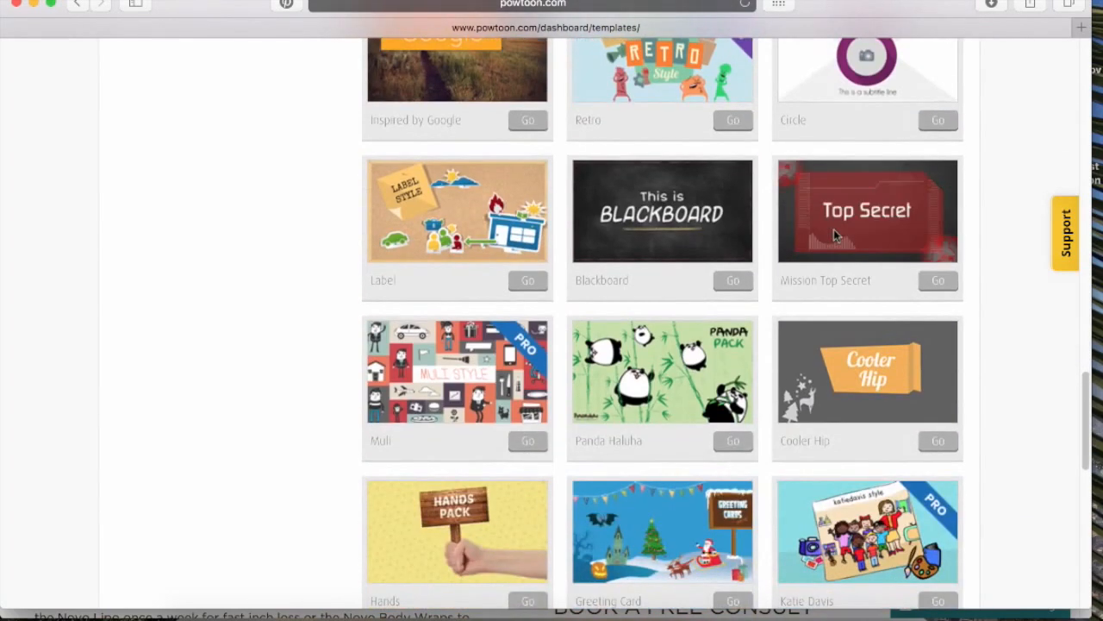
click(834, 229)
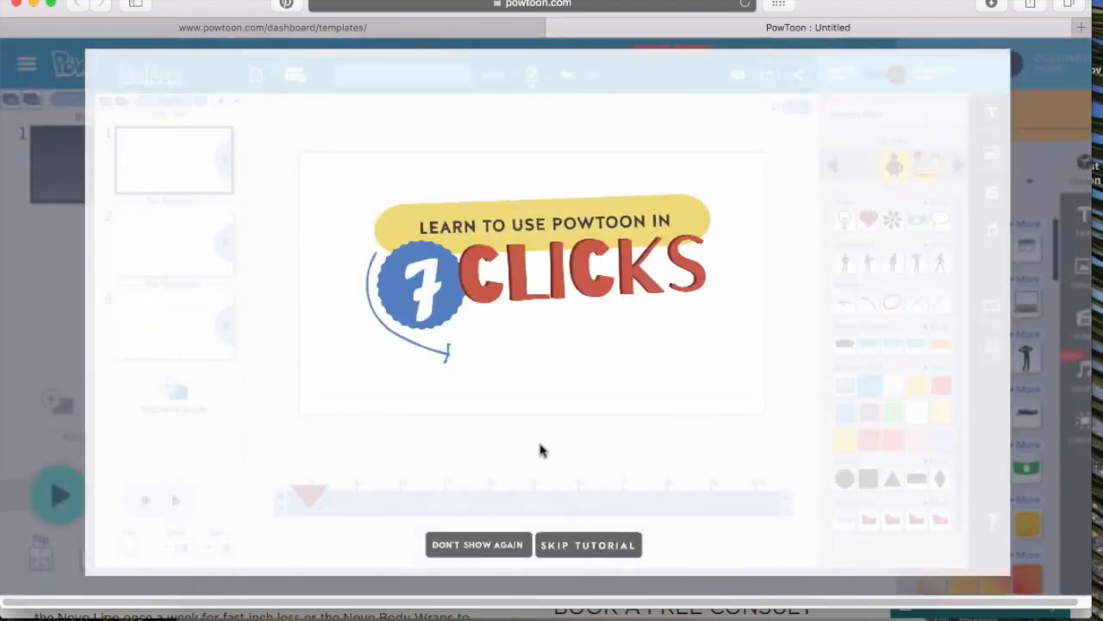
Close the welcome gift panel to reveal the element library
click(493, 545)
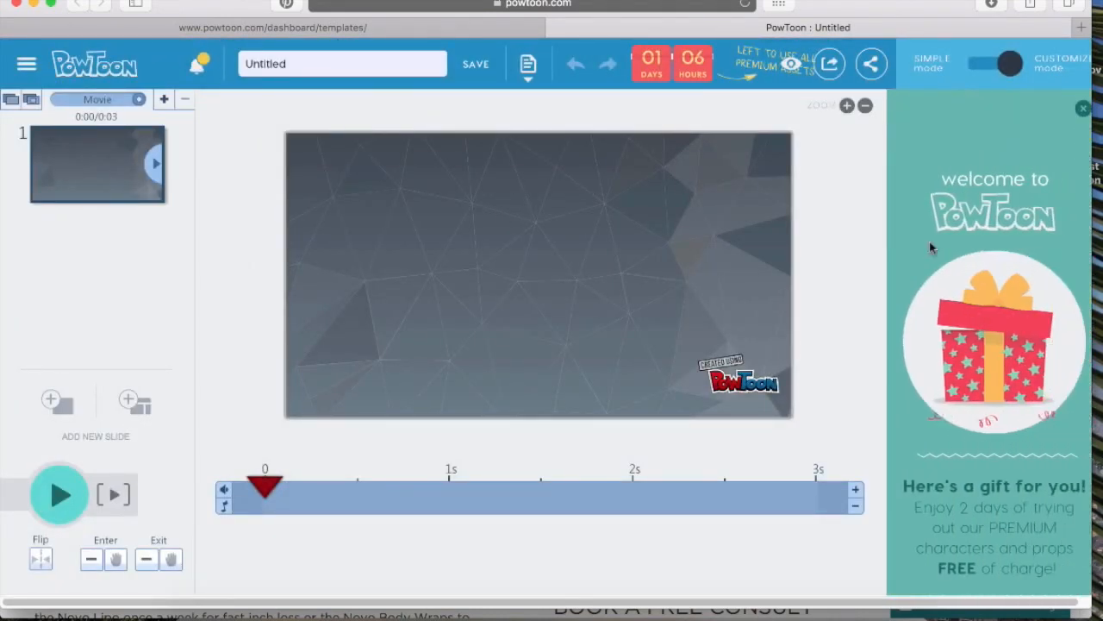
click(1081, 110)
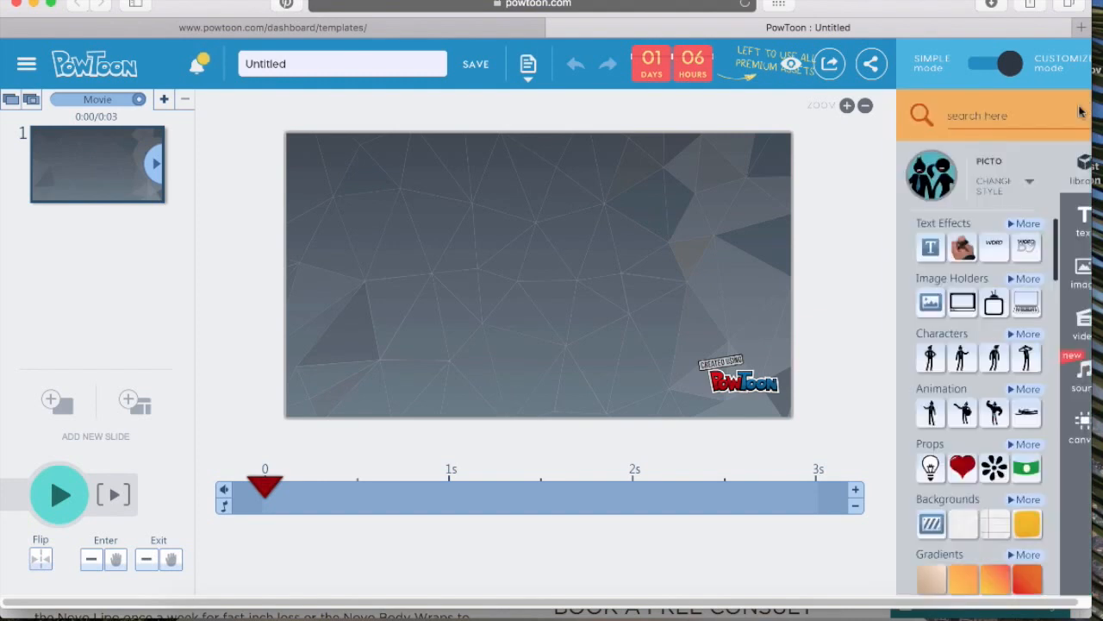
Add a plain text box to the slide and replace its placeholder with Ma Famille
mouse_move(931, 248)
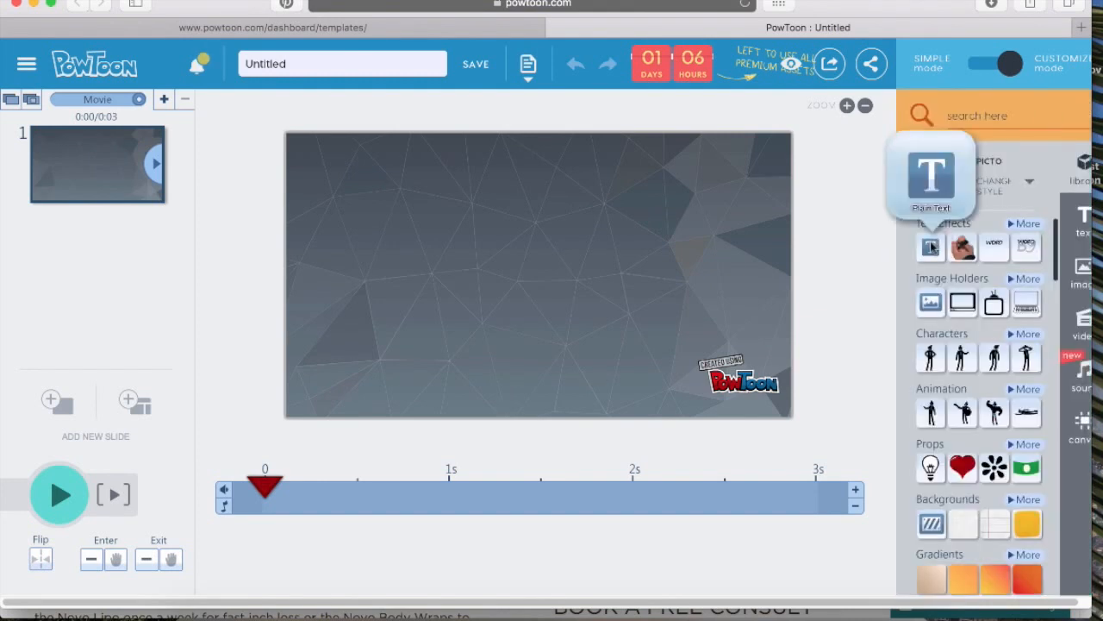
click(931, 247)
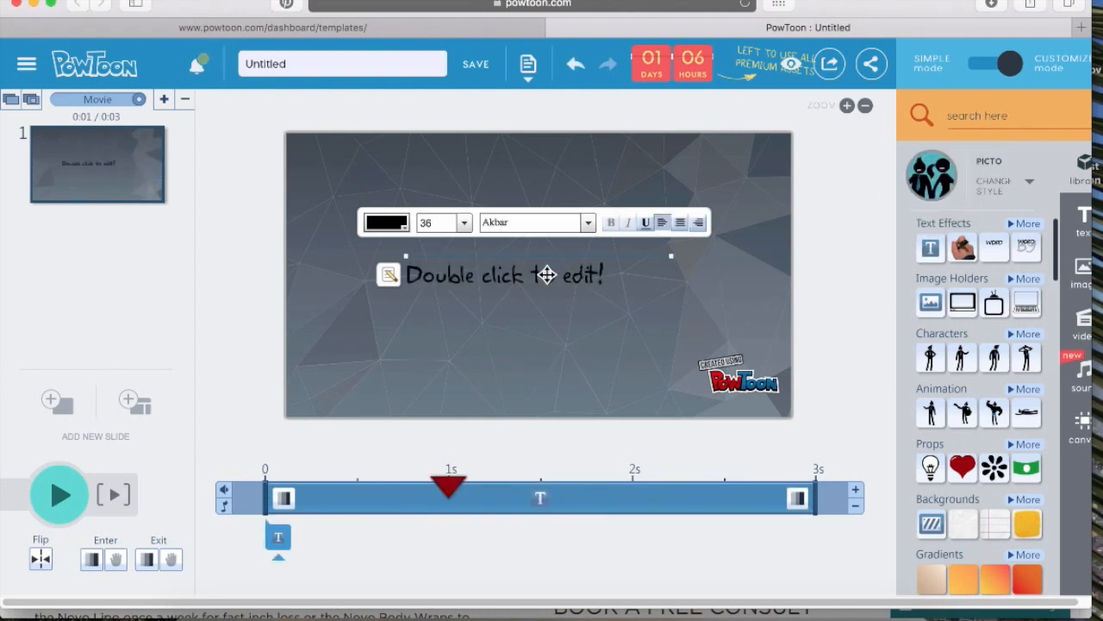
double_click(546, 274)
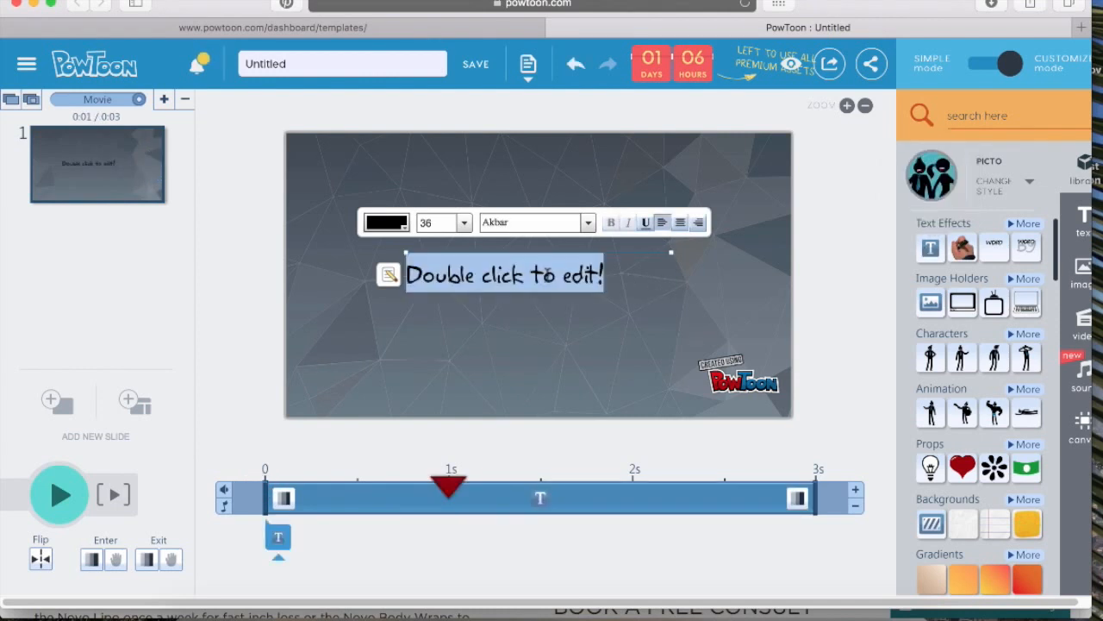
text(Ma Famille)
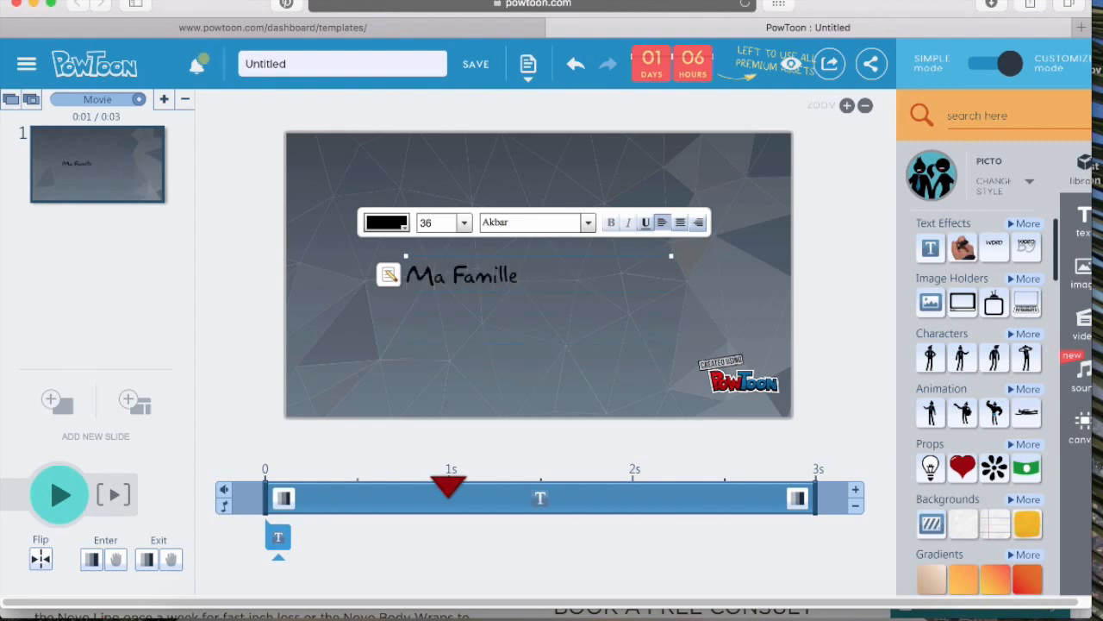
Add a second plain text box and move it below the Ma Famille title
click(938, 255)
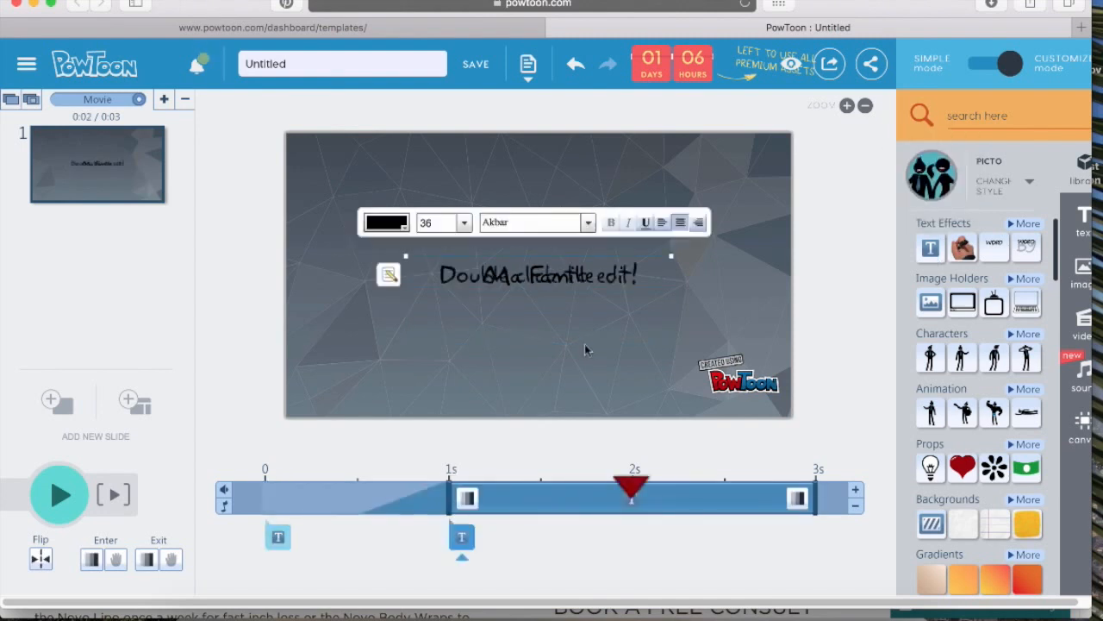
click(540, 284)
click(517, 278)
drag(517, 278, 517, 351)
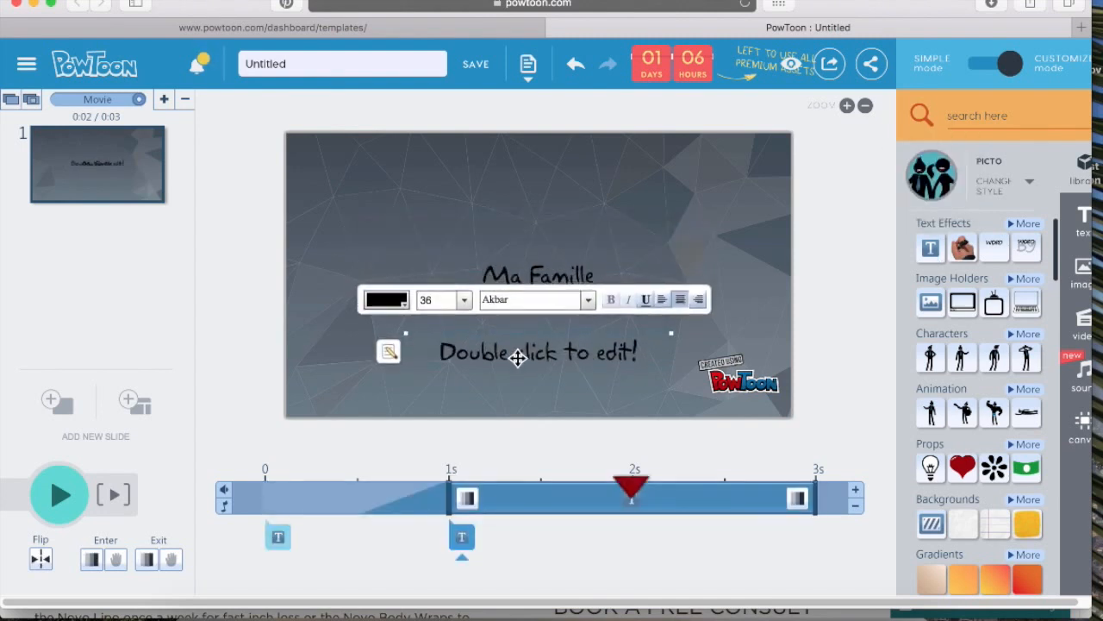
Replace the second box's text with a person's name and, on a new line, le bloc 8
double_click(513, 354)
text(C)
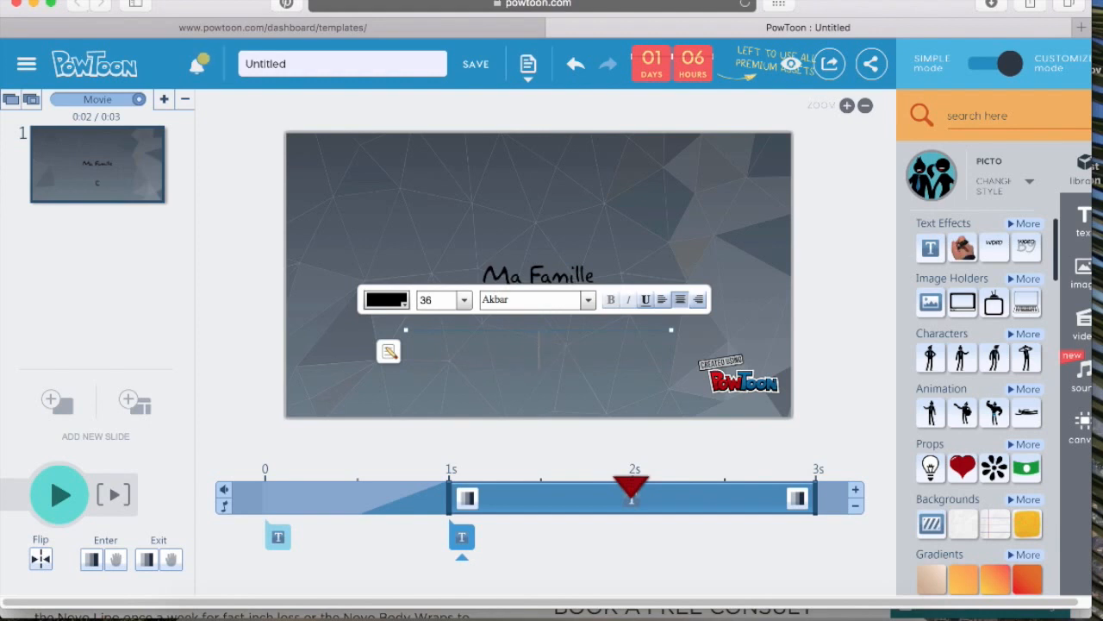
text(Joseph Smith)
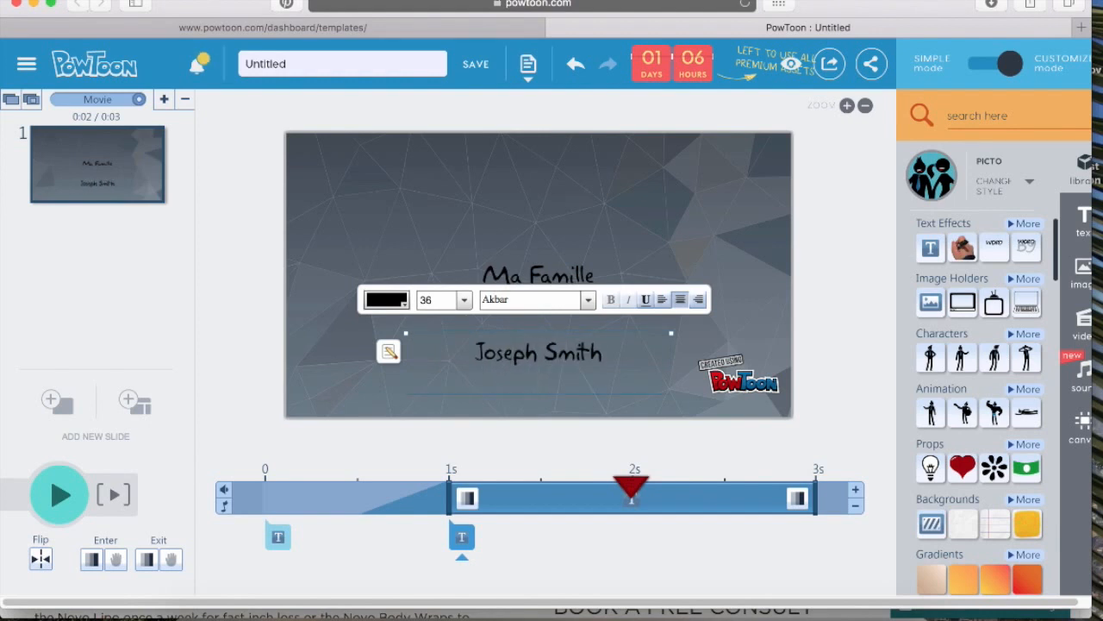
key(Return)
text(le bloc 8)
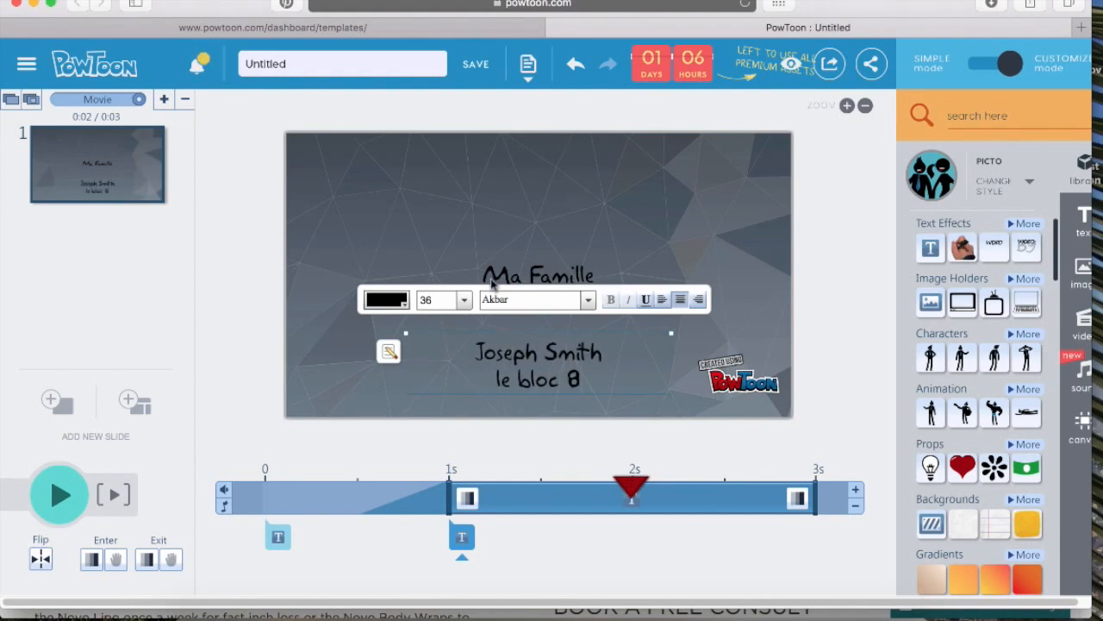
Set the Ma Famille title's text color to white
shift+click(480, 351)
shift+click(542, 374)
shift+click(538, 265)
double_click(538, 265)
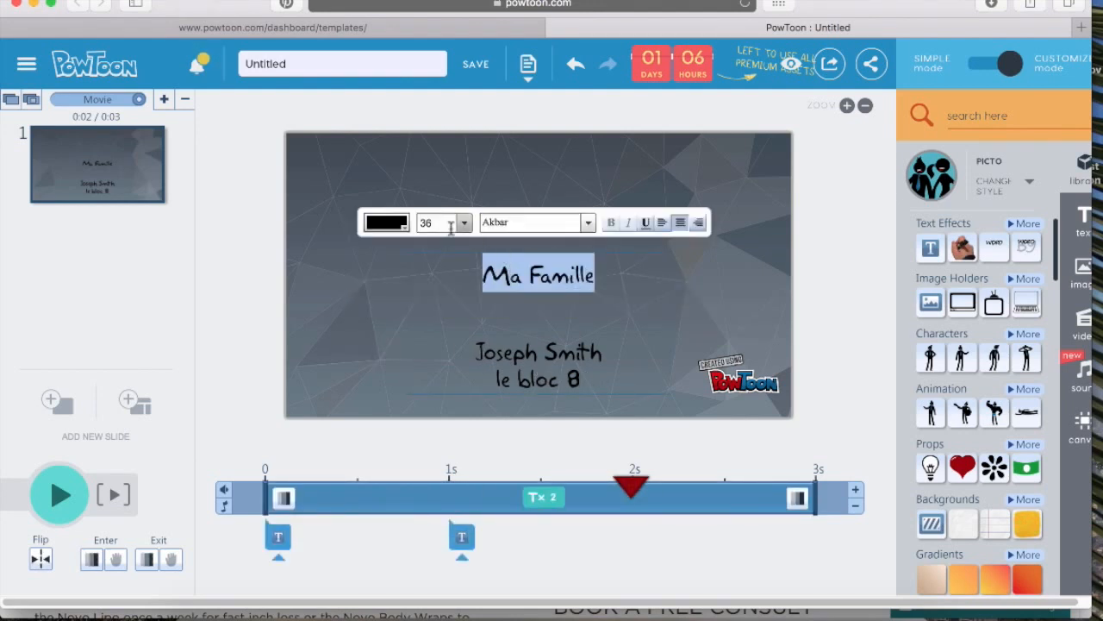
click(398, 223)
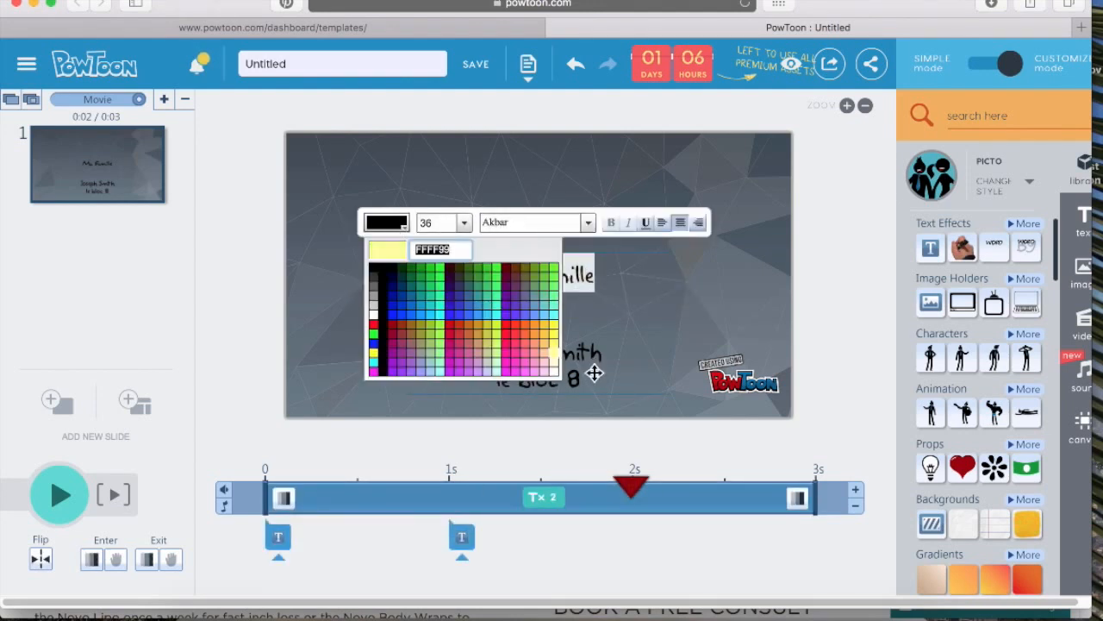
click(553, 372)
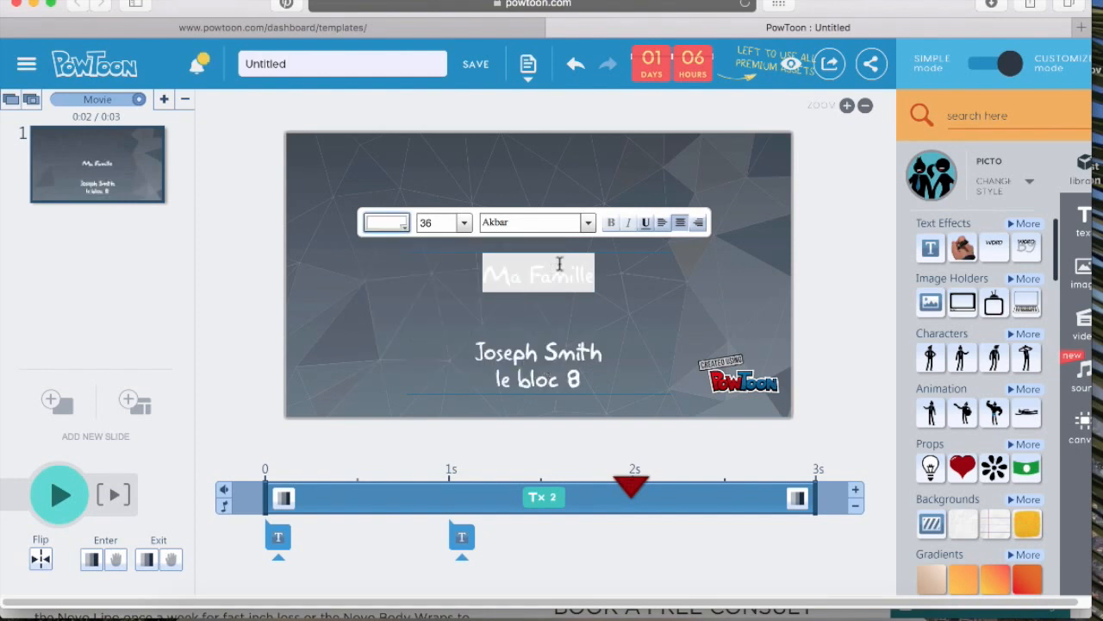
Switch the texts to the Bebas Neue font and apply the plain text effect to the title
click(583, 228)
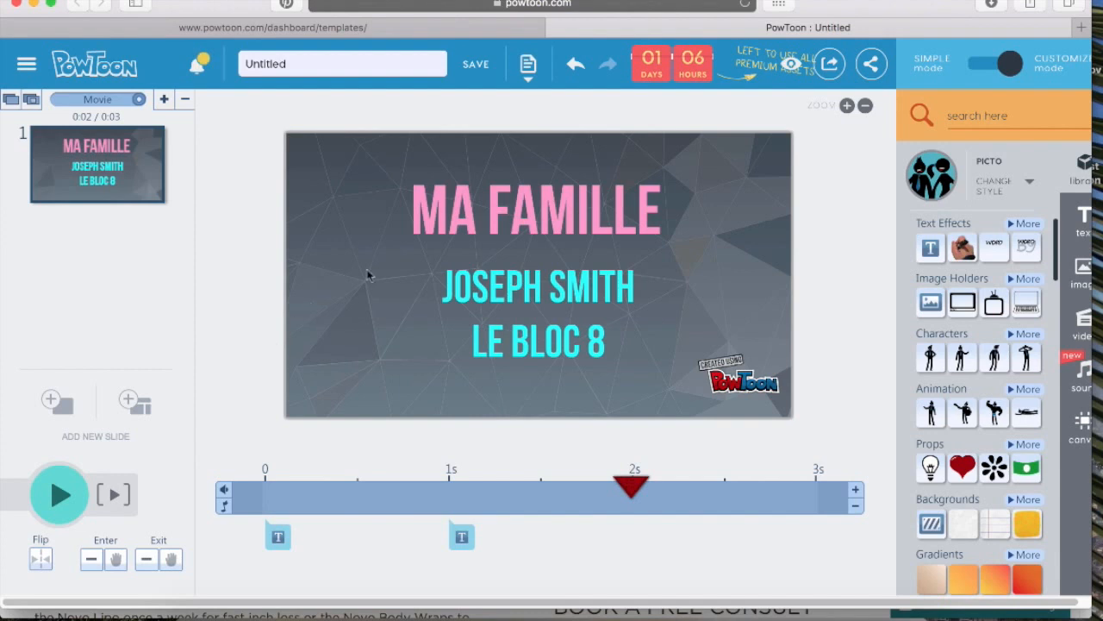
click(500, 213)
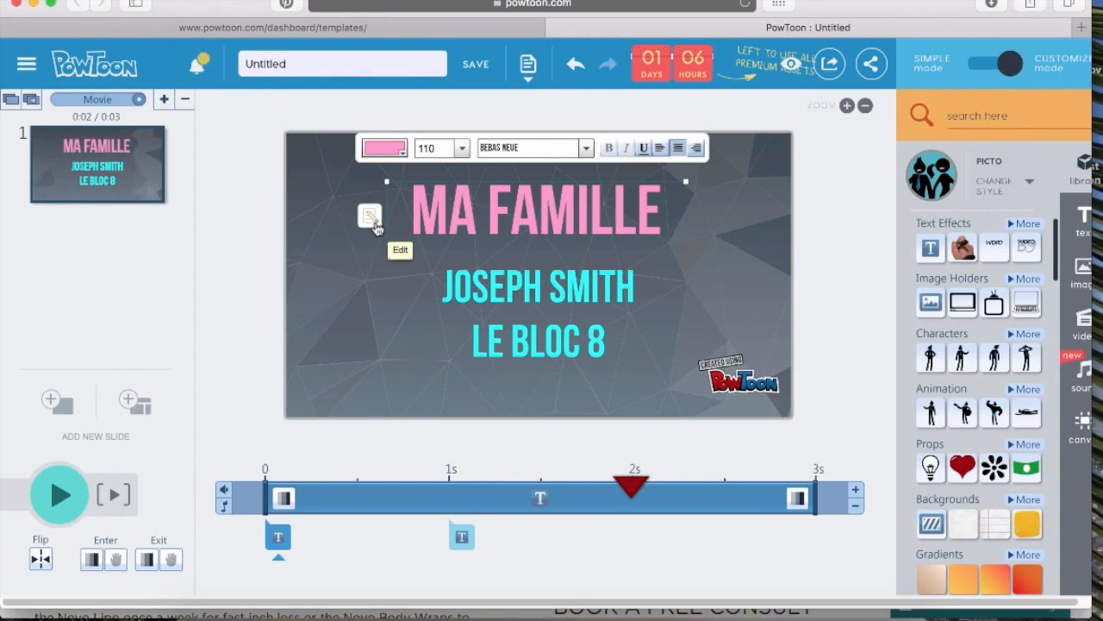
click(371, 217)
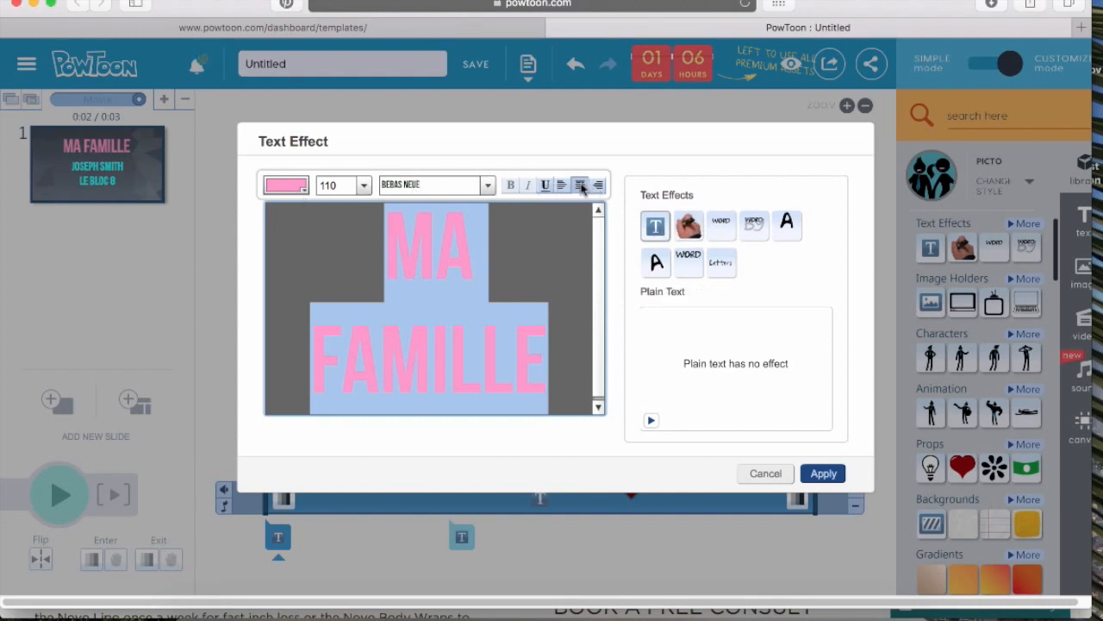
click(823, 470)
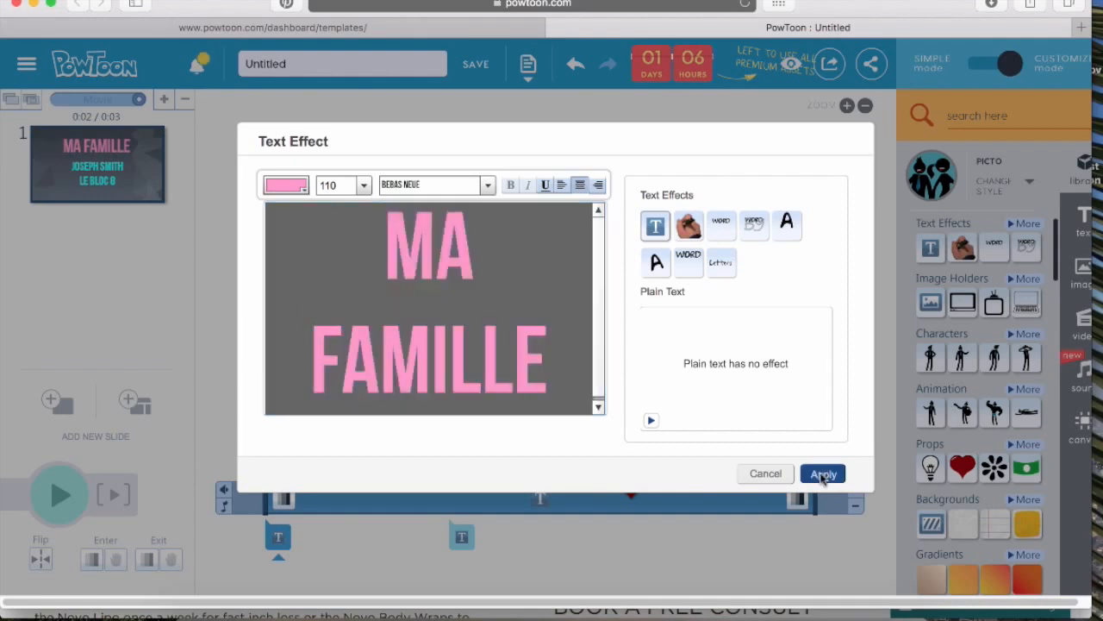
Open the text effect editor for the name and le bloc 8 box and apply plain text
click(574, 321)
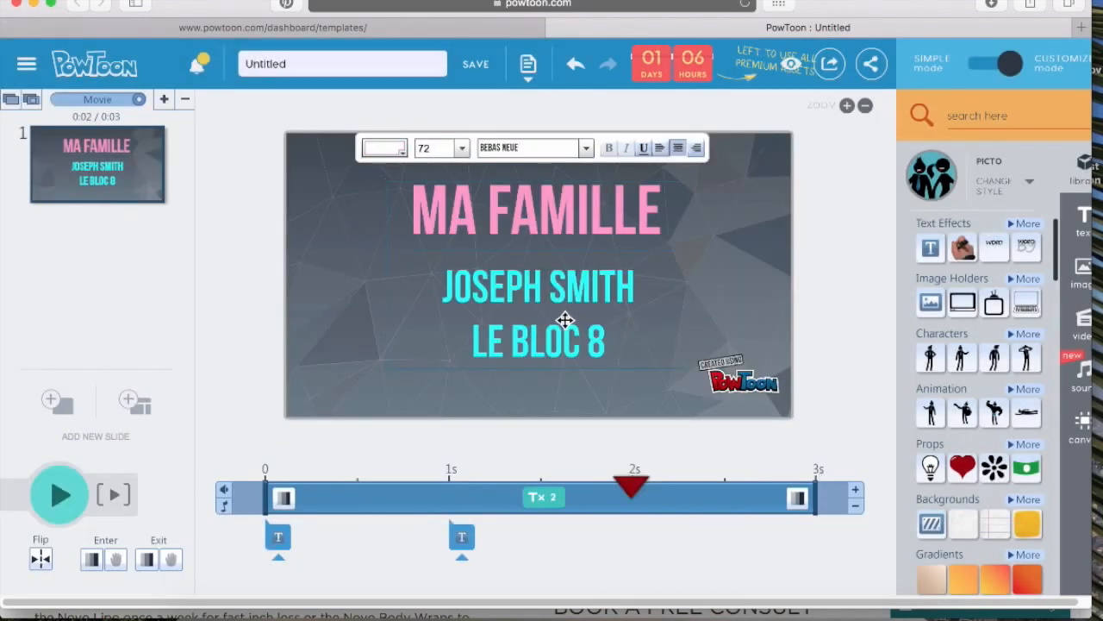
click(550, 339)
click(510, 335)
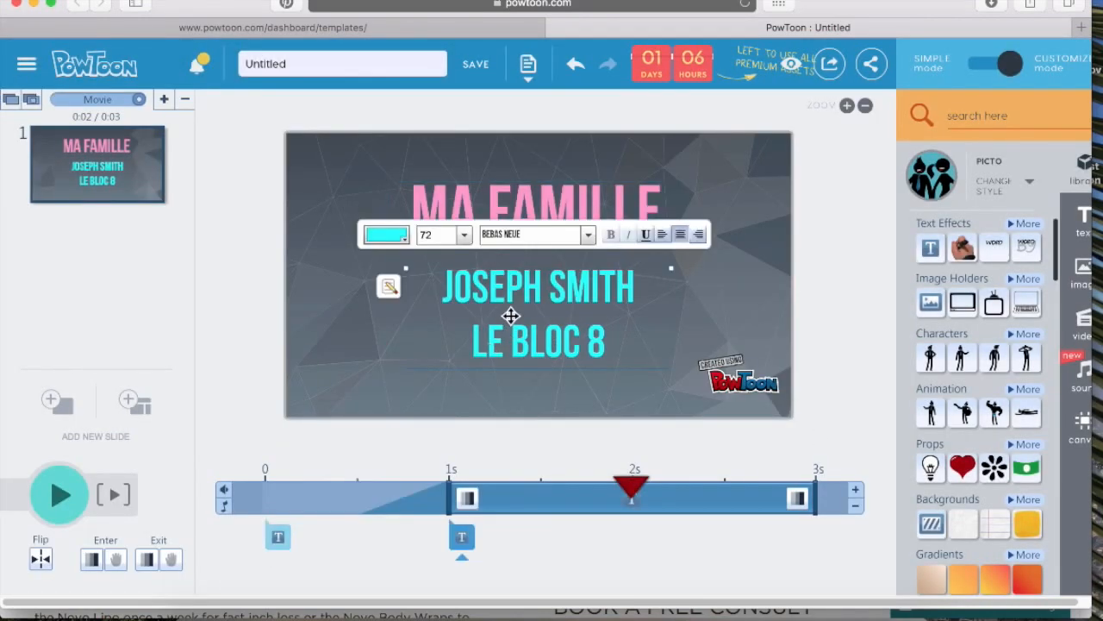
click(387, 285)
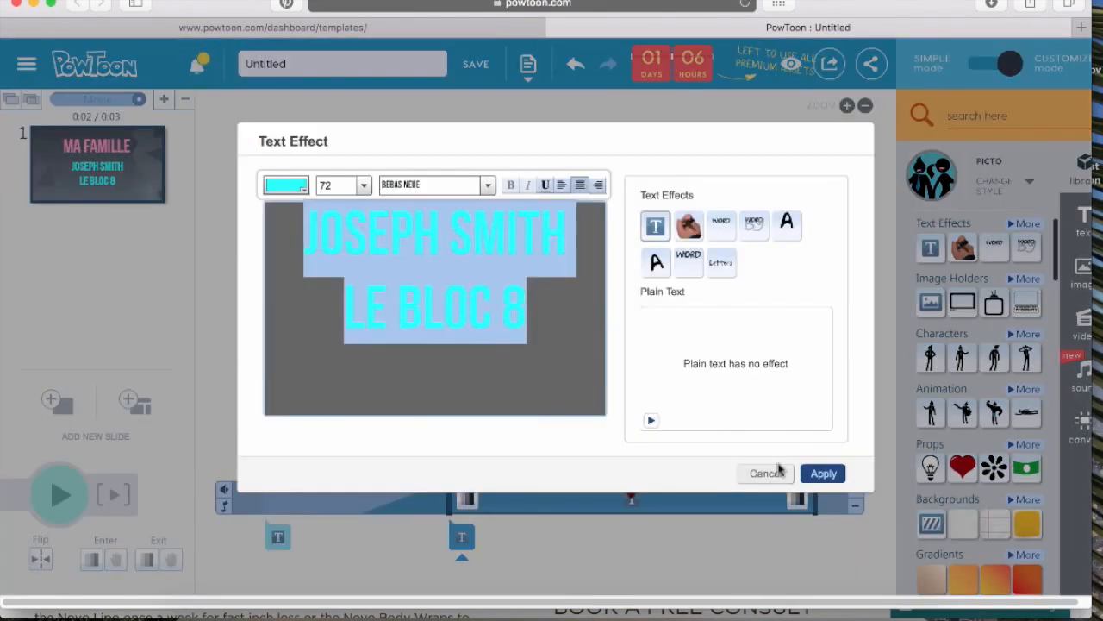
click(817, 473)
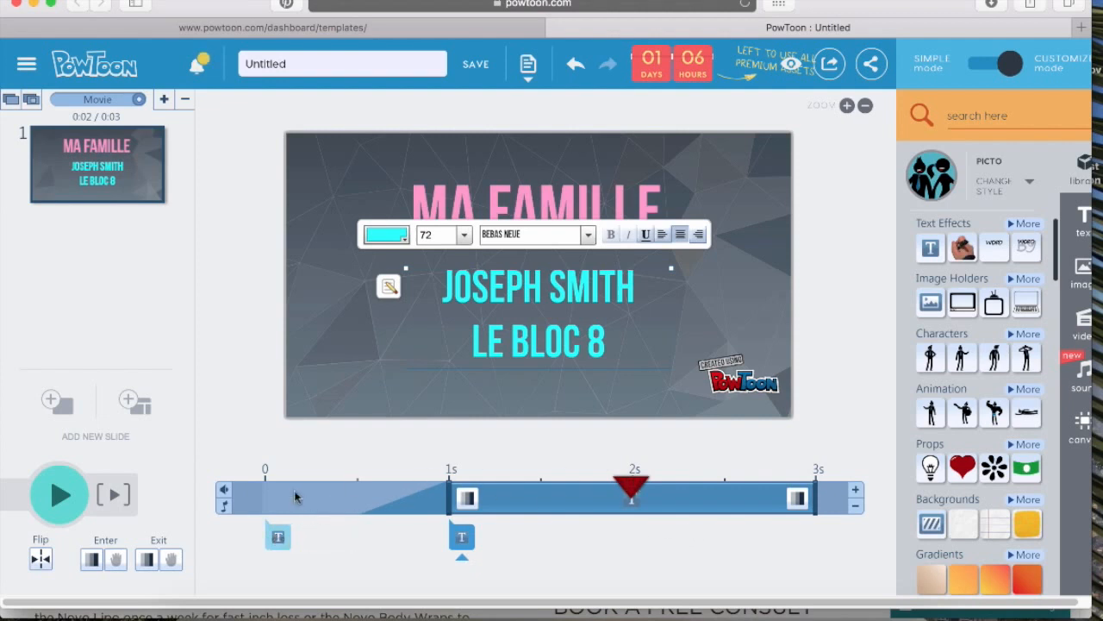
Select each text box's timeline marker to review when it appears
click(276, 539)
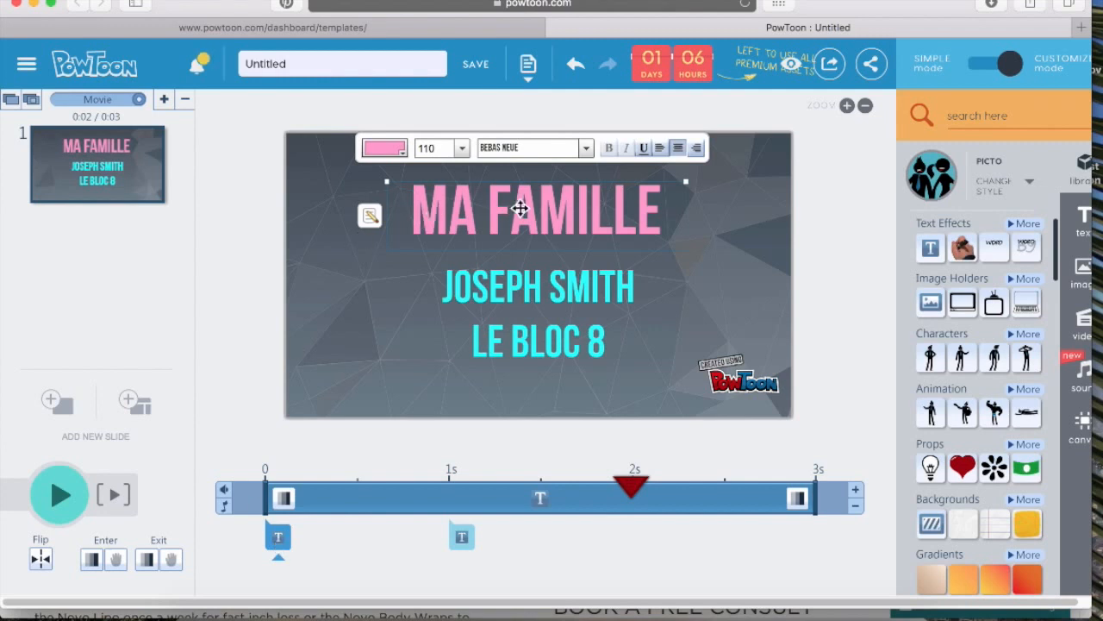
click(463, 538)
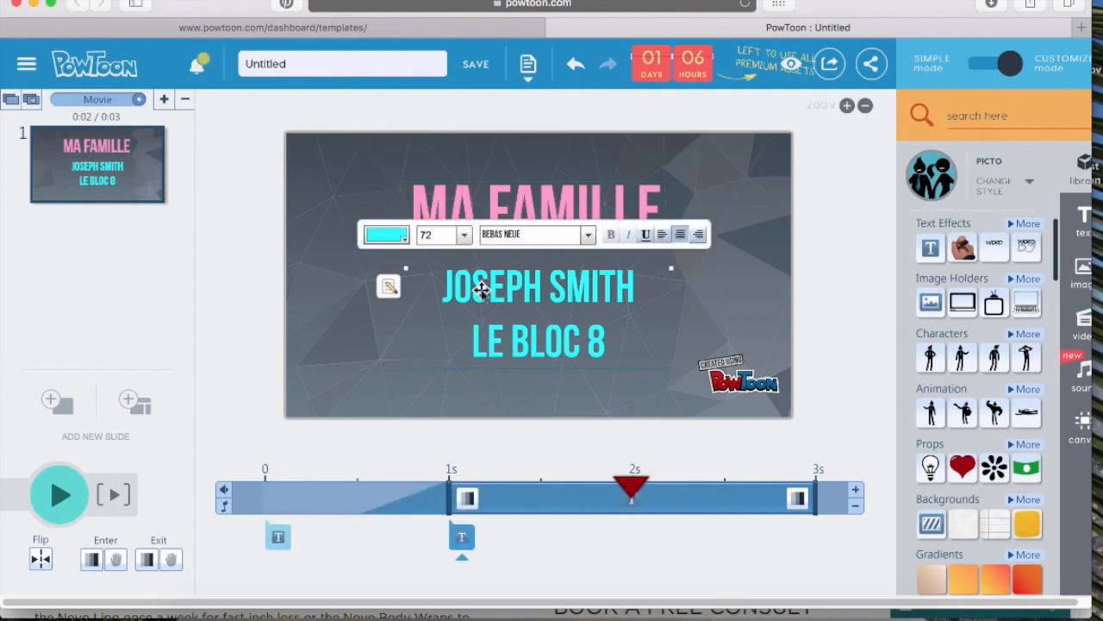
click(590, 565)
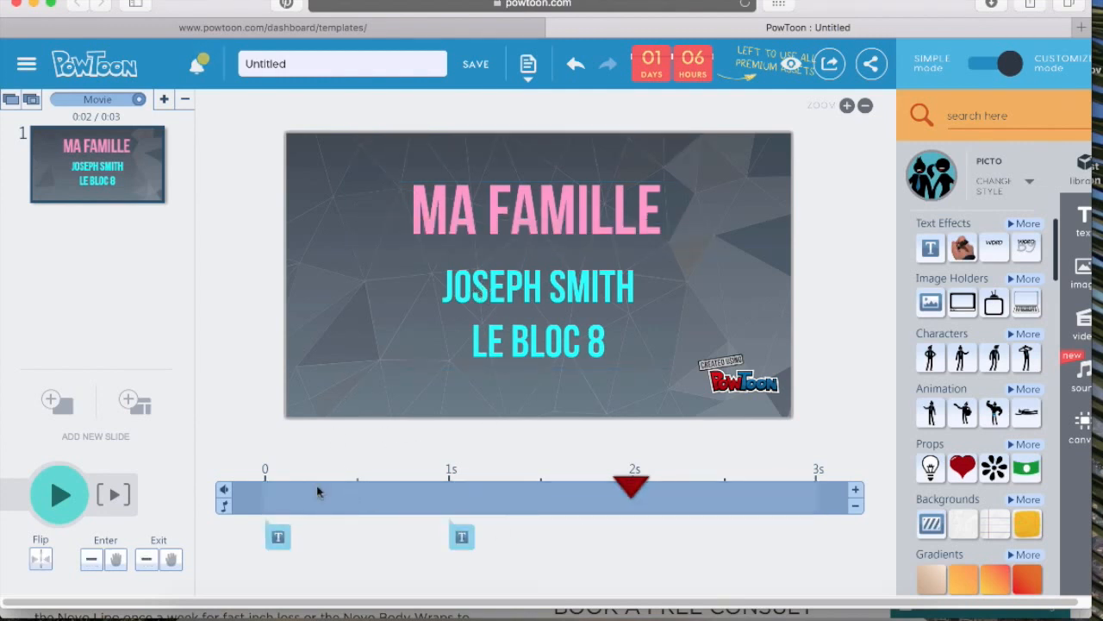
Play the title slide from the start to preview when the texts appear
click(53, 512)
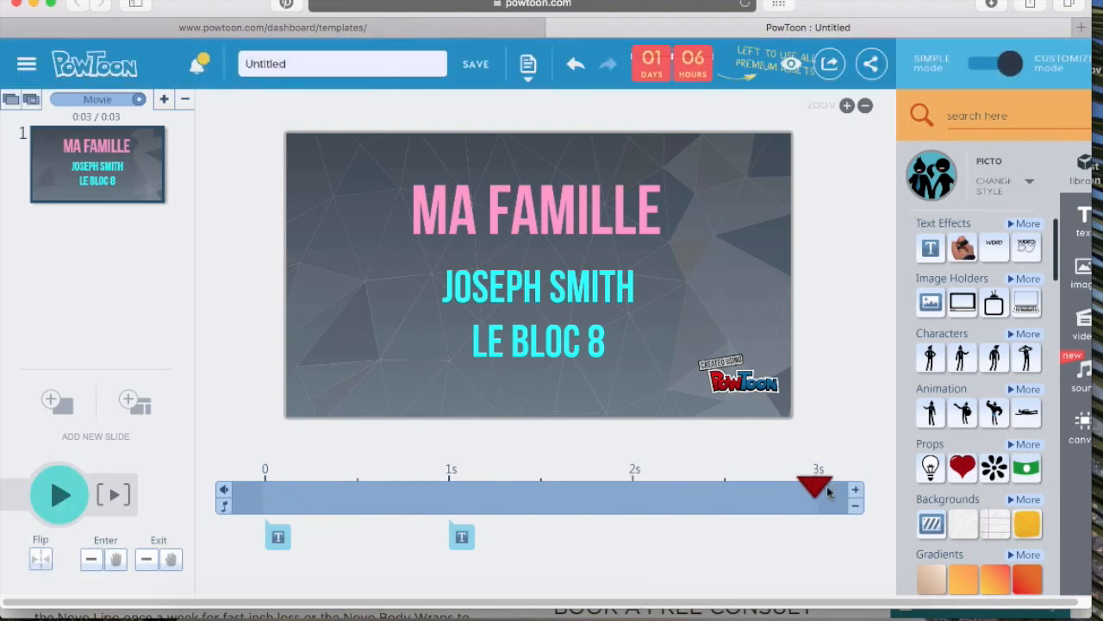
drag(778, 480, 241, 455)
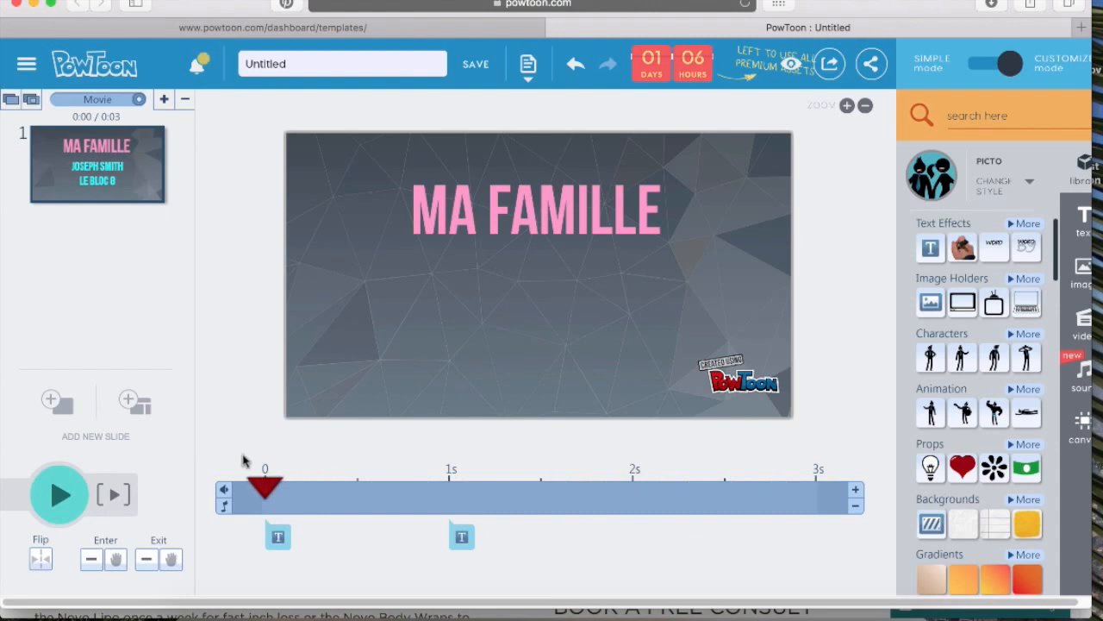
click(59, 500)
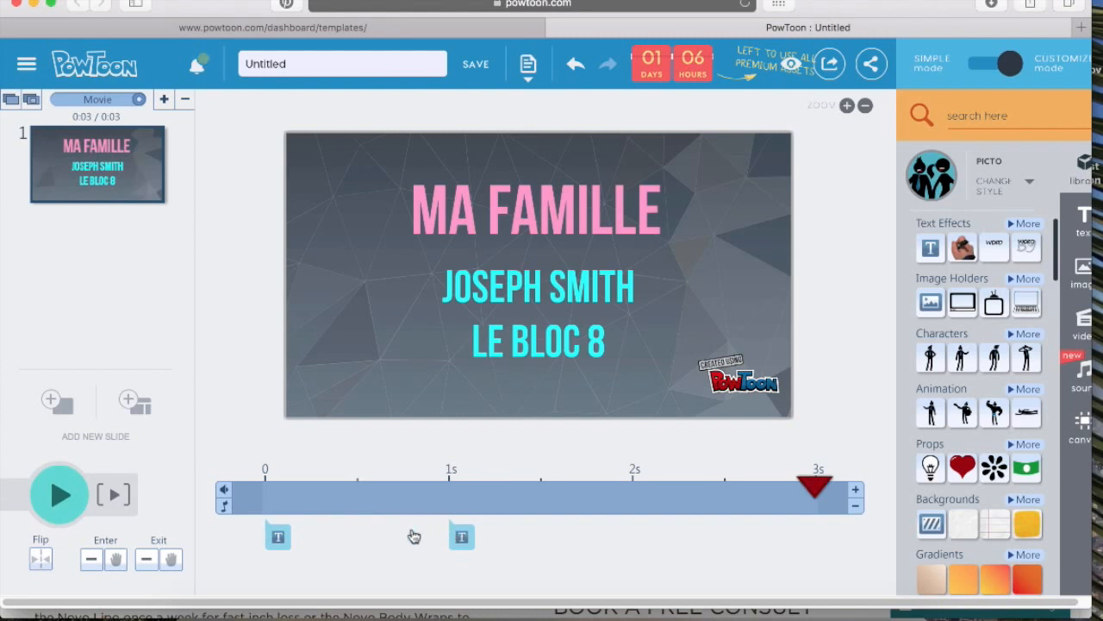
Move the name and le bloc 8 box's entrance on the timeline to the 2-second mark
click(462, 536)
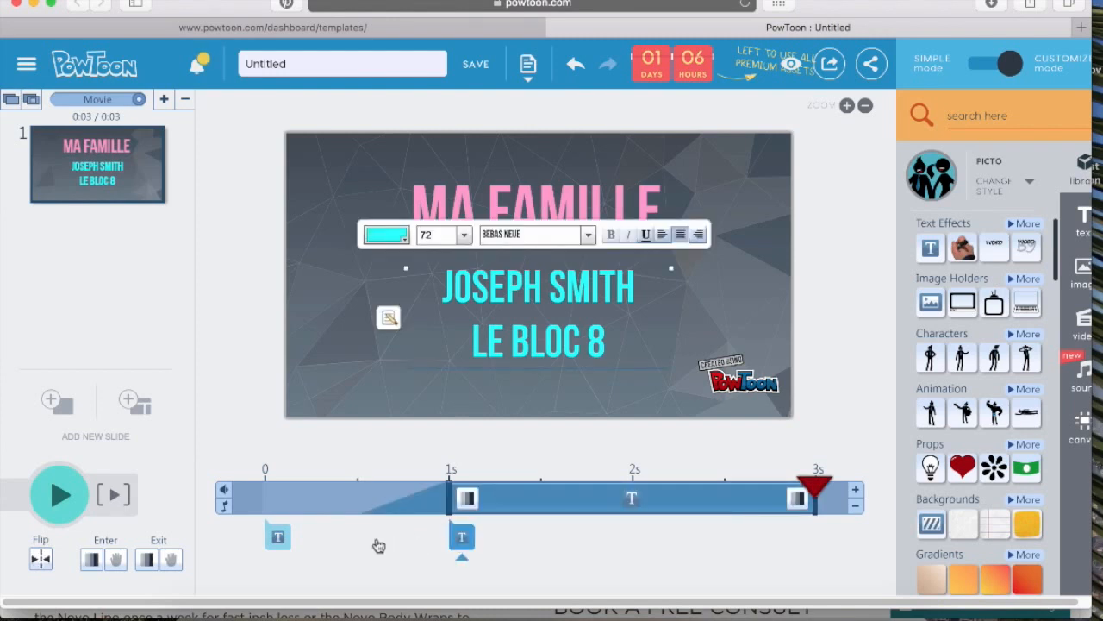
drag(448, 497, 357, 497)
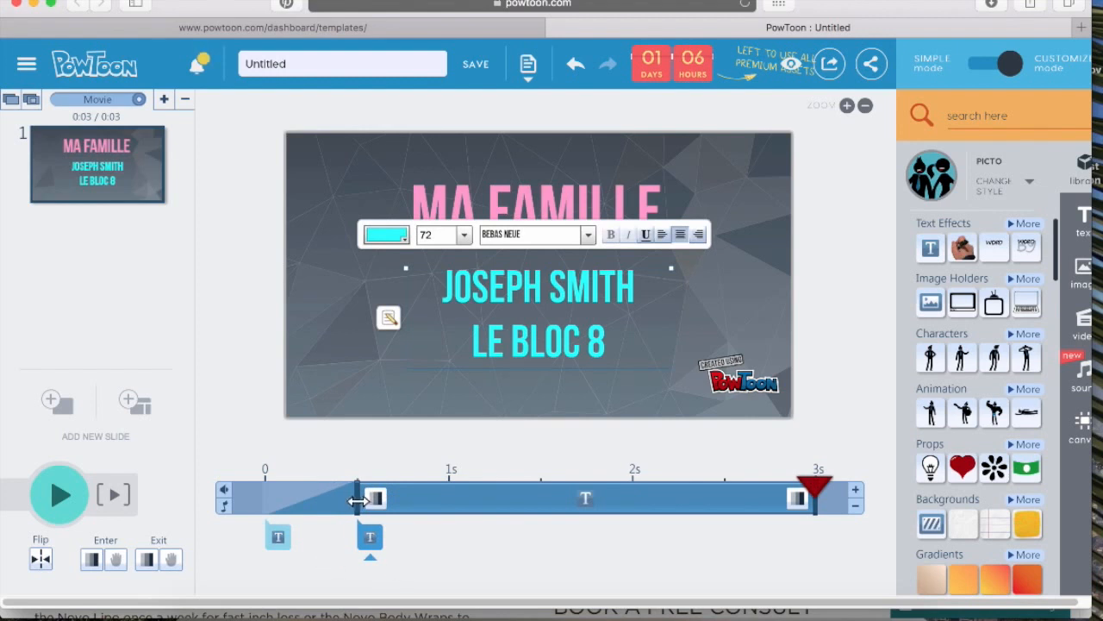
drag(359, 498, 619, 512)
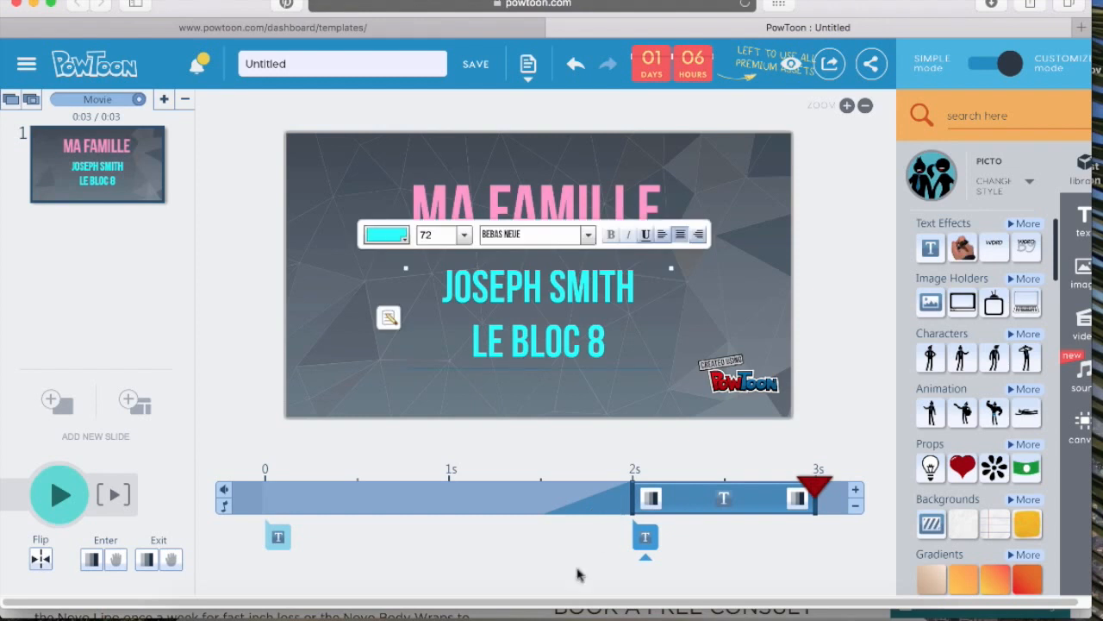
Extend the title slide's duration by one second and play it to check the timing
drag(812, 484, 264, 431)
click(762, 542)
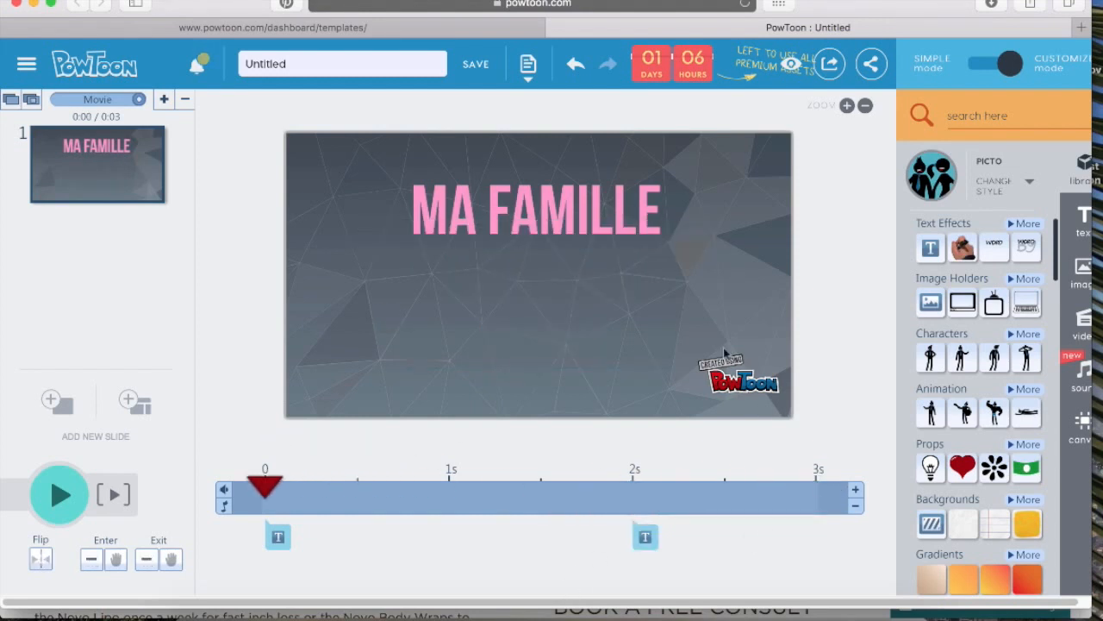
click(856, 492)
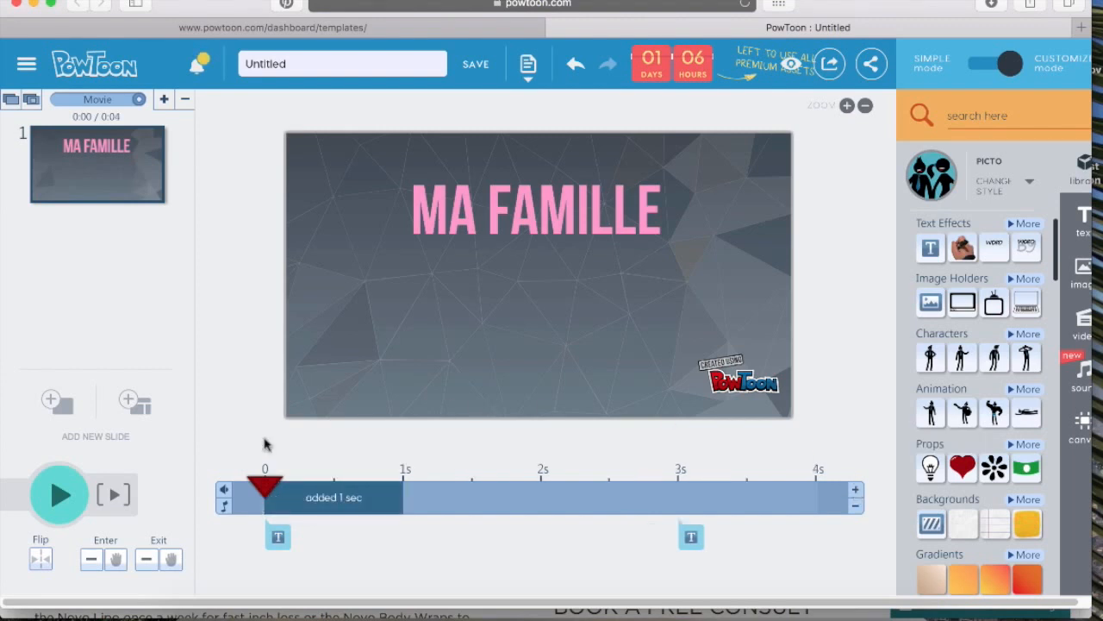
click(69, 494)
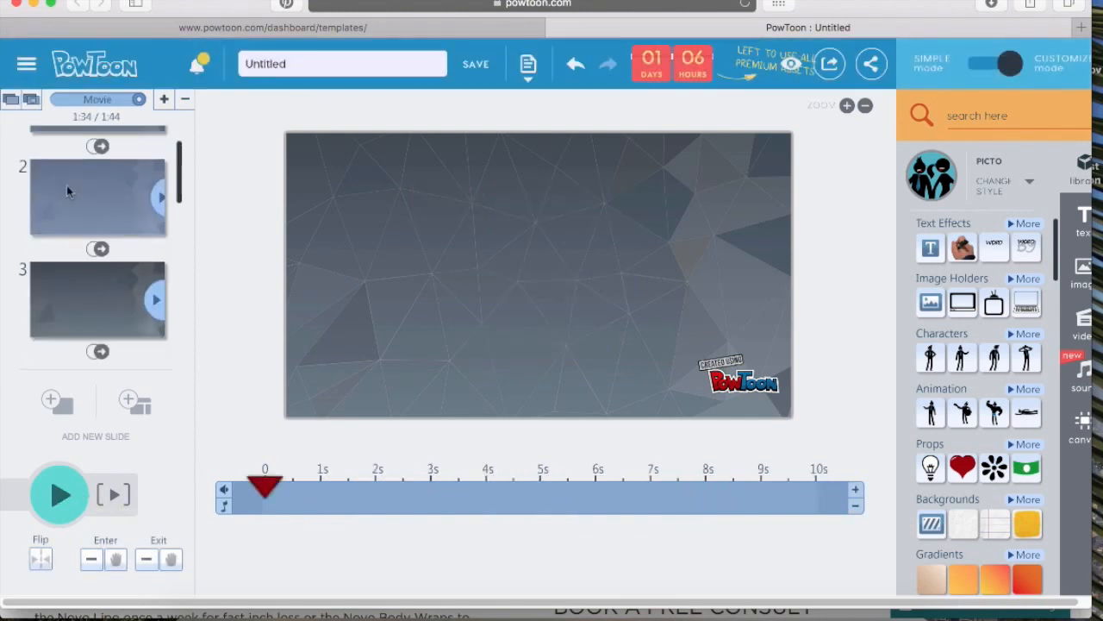
Go to slide 2 and add a plain text box to it
scroll(69, 192, up, 3)
click(64, 252)
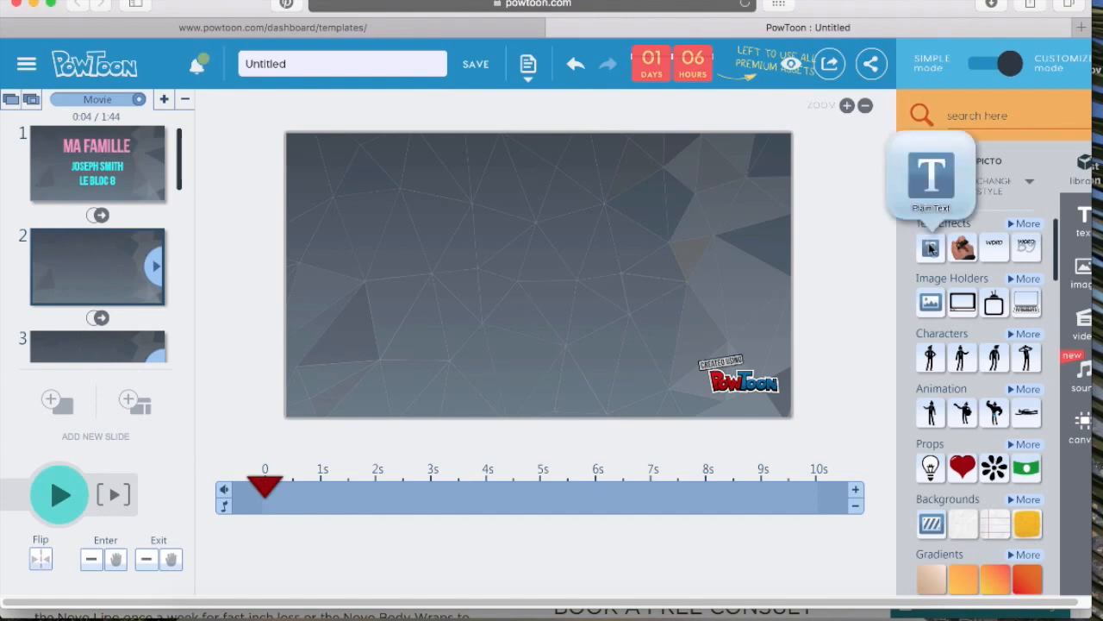
click(930, 248)
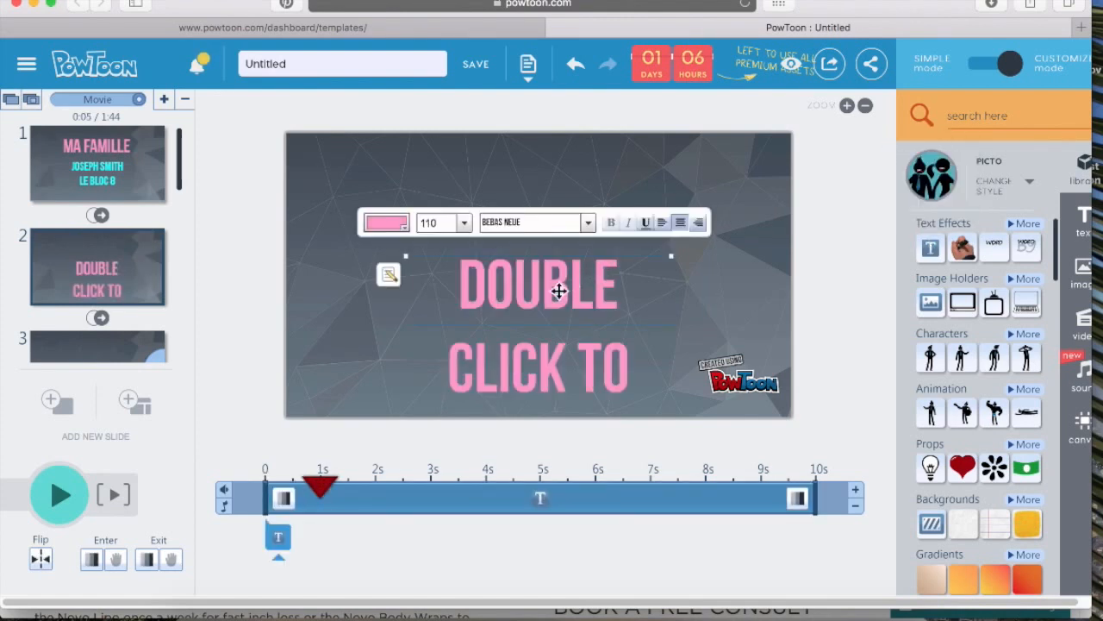
Replace the text with MOI, set its color to cyan and apply the words appearing effect
click(553, 298)
double_click(553, 293)
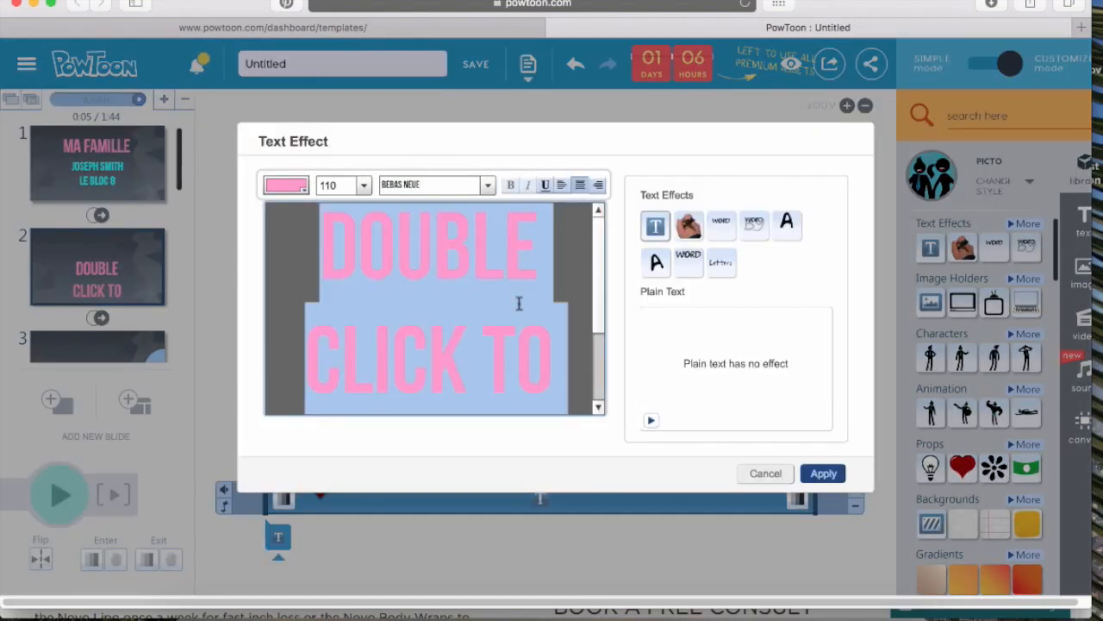
text(MOI)
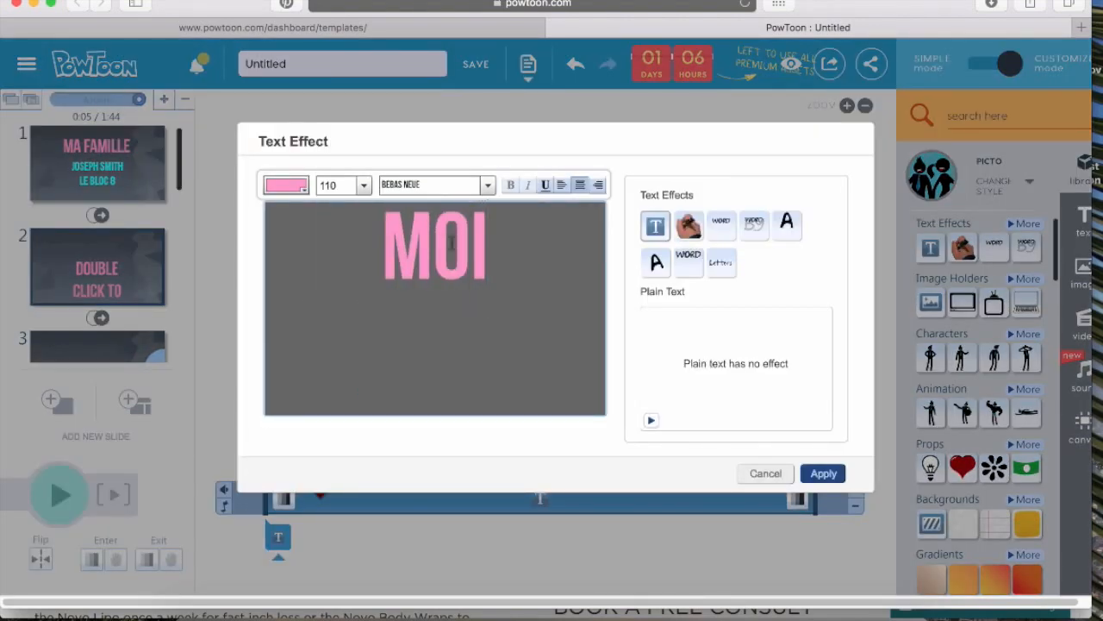
click(305, 187)
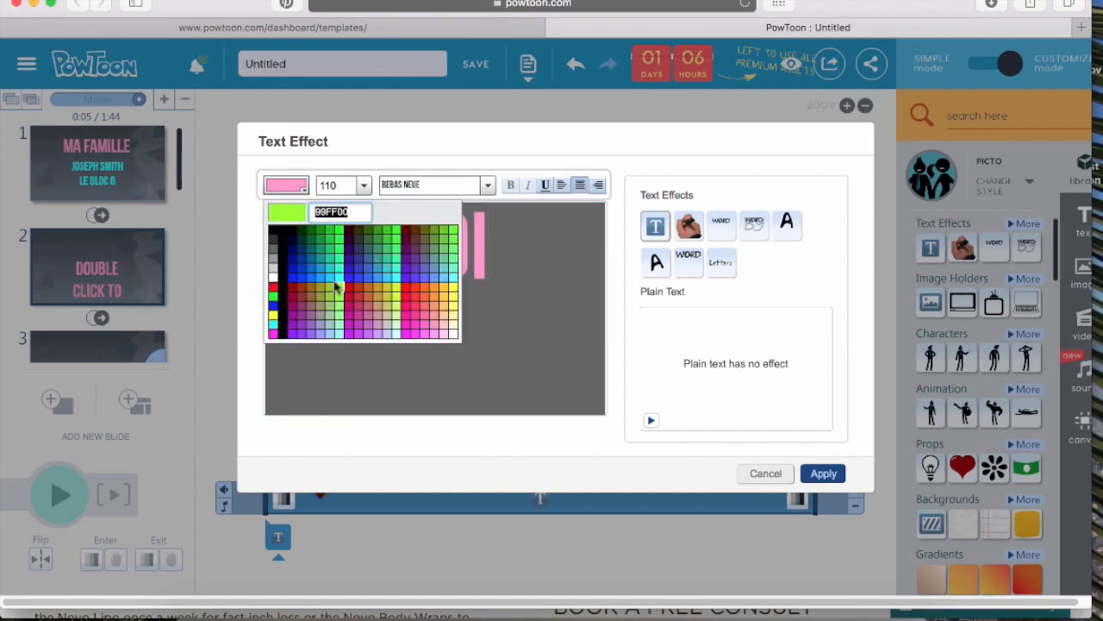
click(338, 272)
click(720, 222)
click(824, 473)
Move the MOI text to the slide's lower-left corner
drag(535, 285, 333, 385)
click(200, 324)
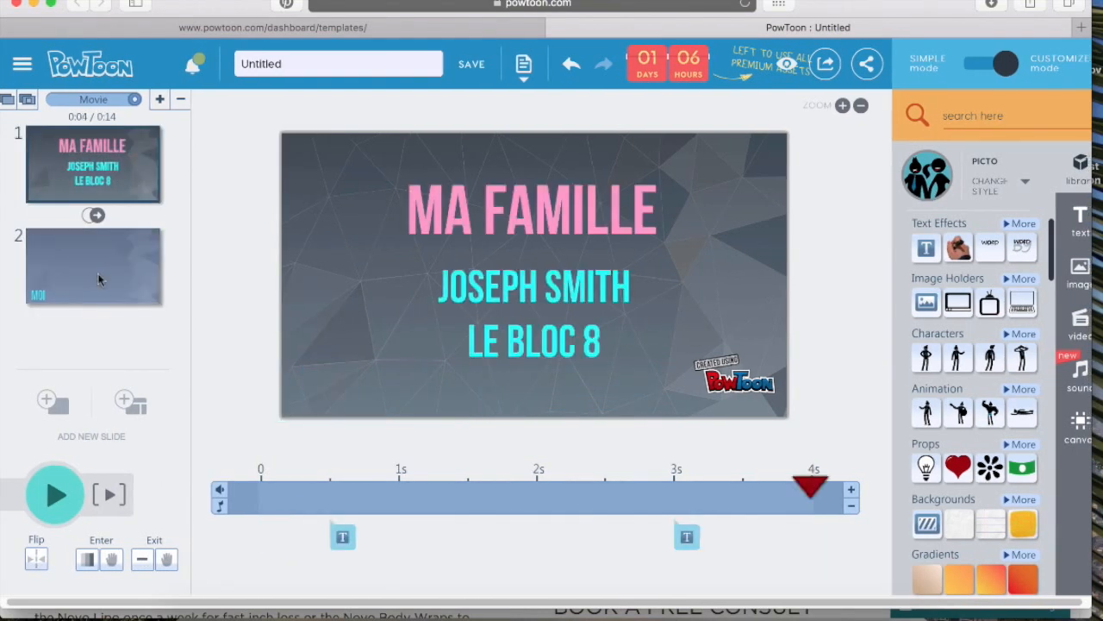
click(98, 279)
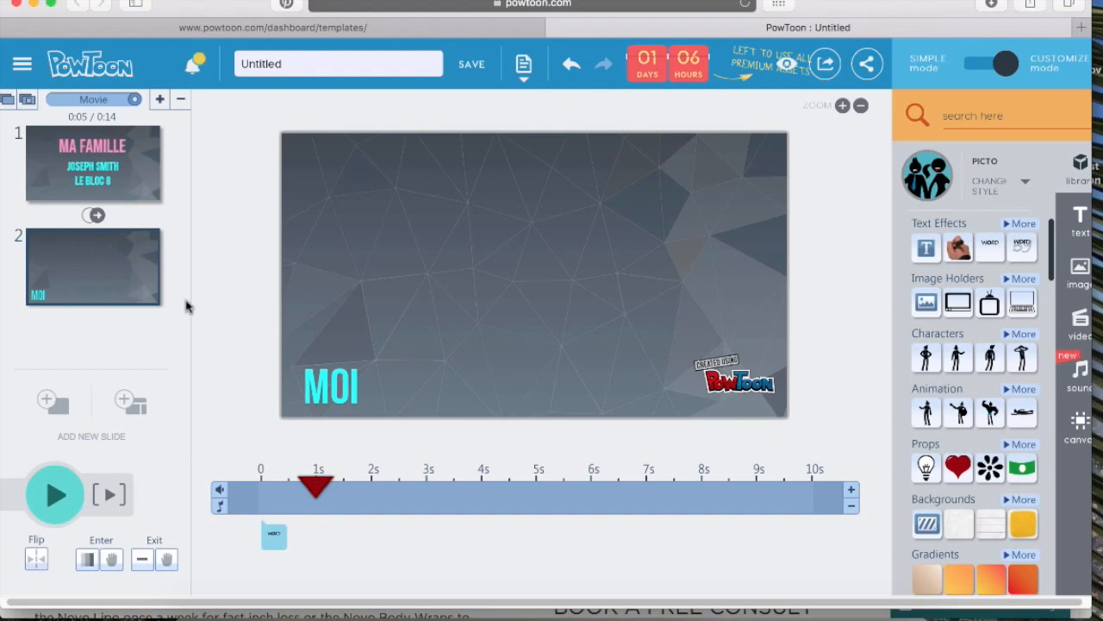
Duplicate the MOI slide four times
right_click(131, 278)
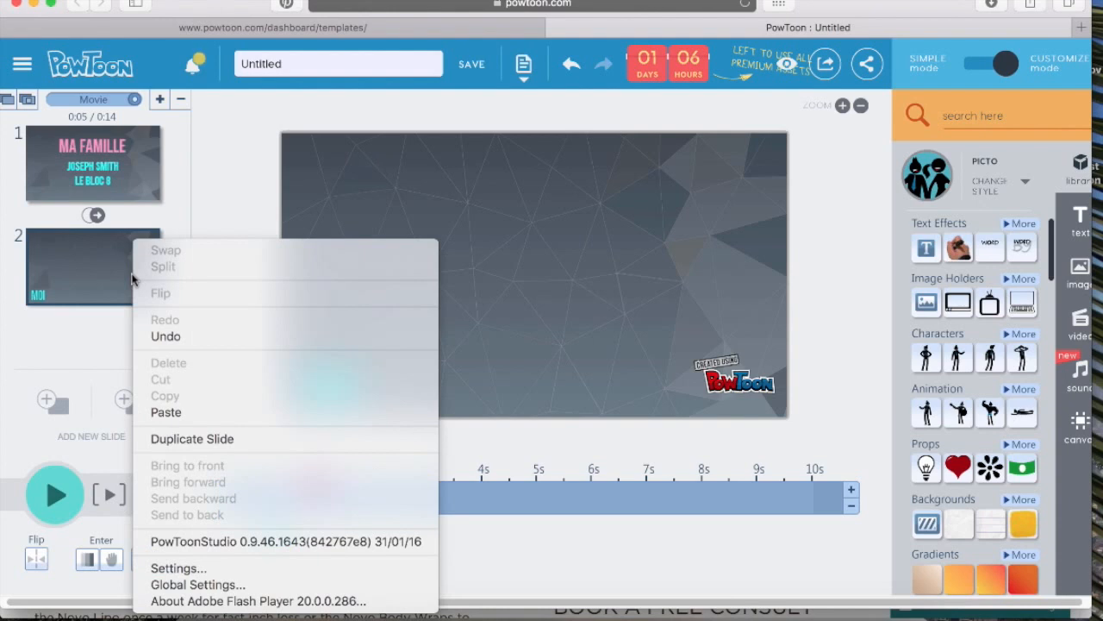
click(277, 439)
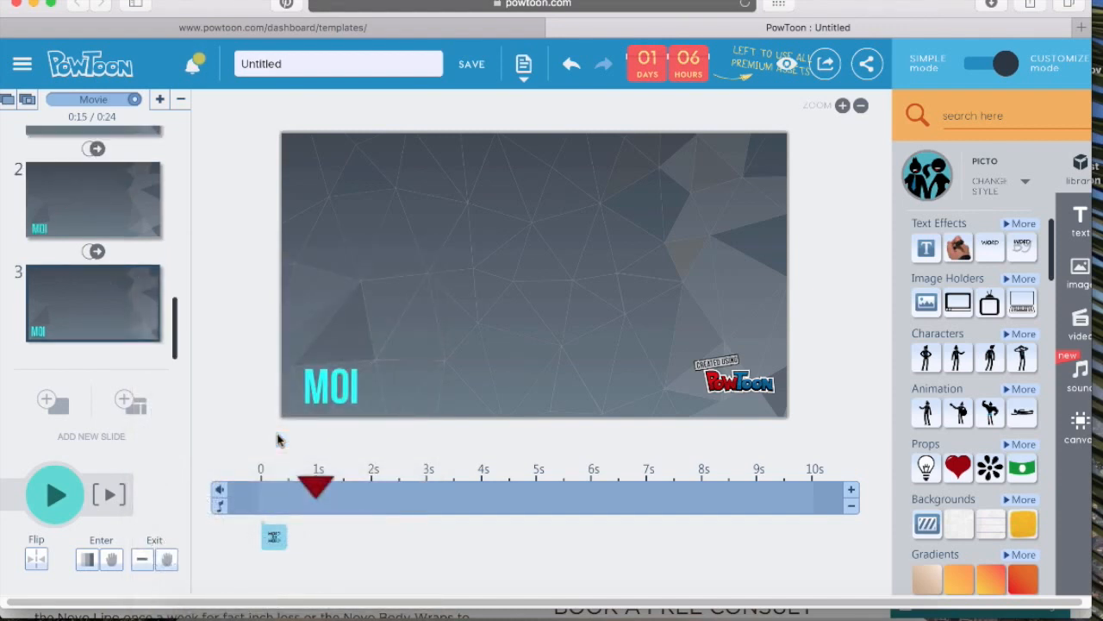
right_click(104, 312)
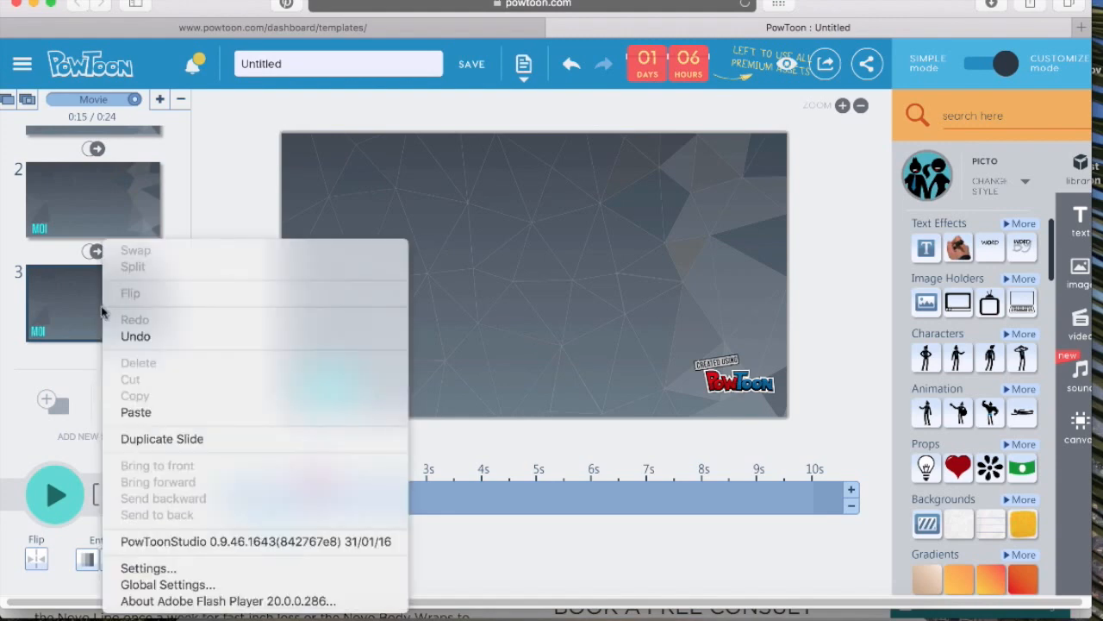
click(218, 439)
right_click(107, 308)
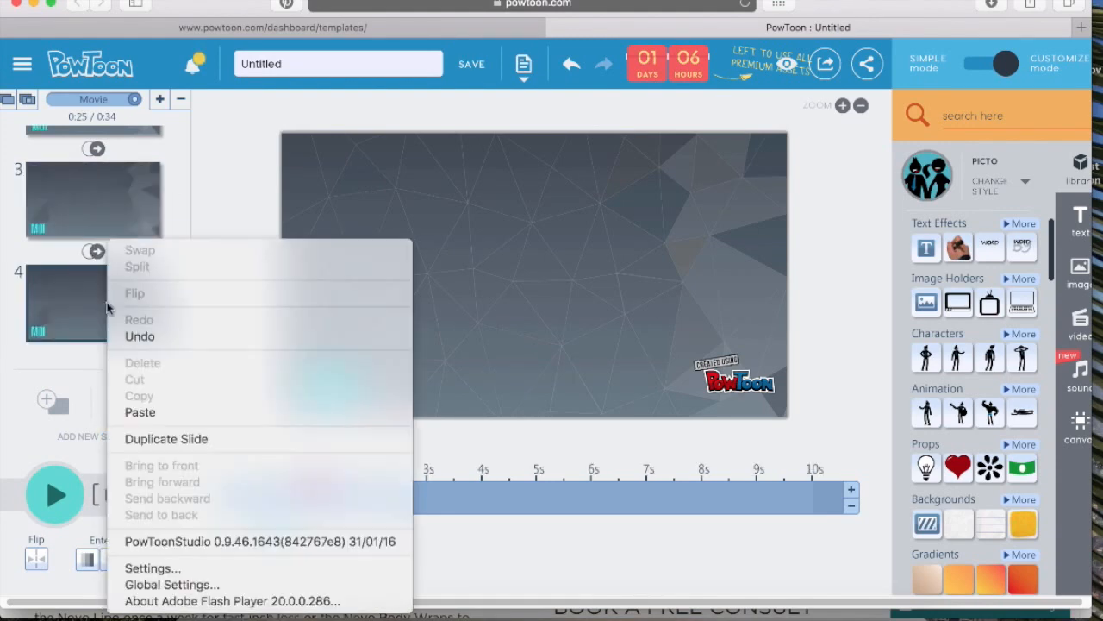
click(194, 439)
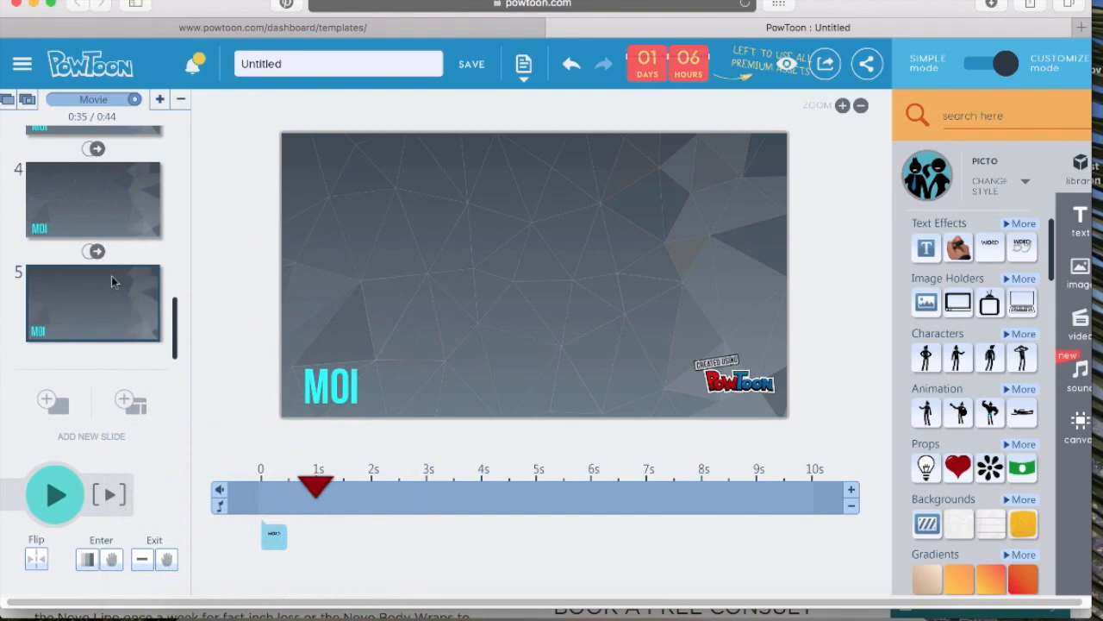
right_click(108, 303)
click(216, 438)
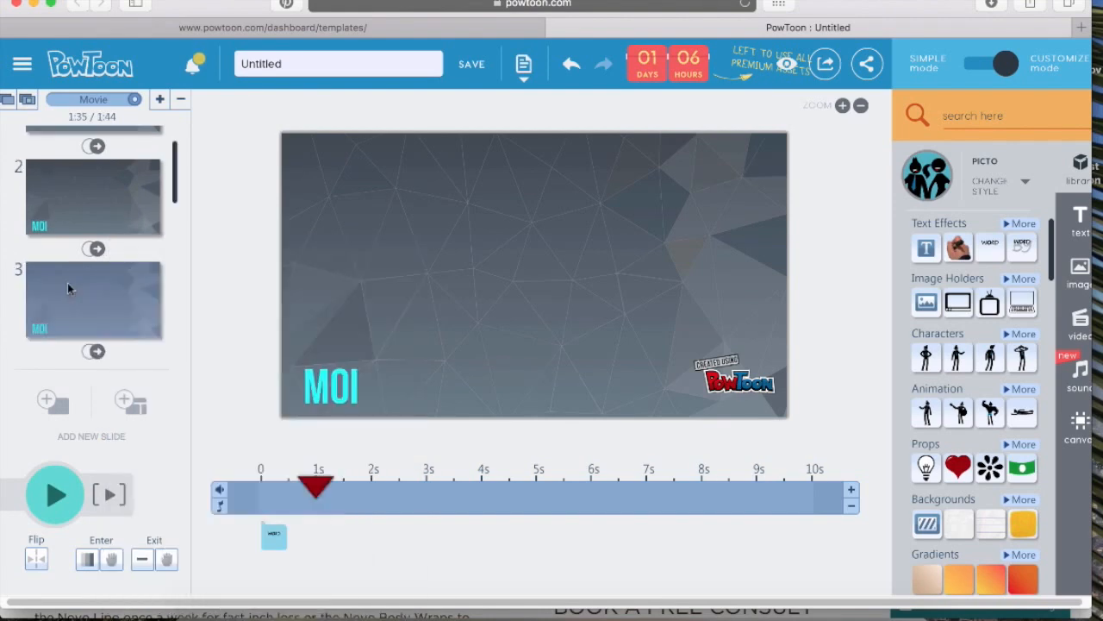
On slide 3, change the text to MA SOEUR and apply it
click(69, 286)
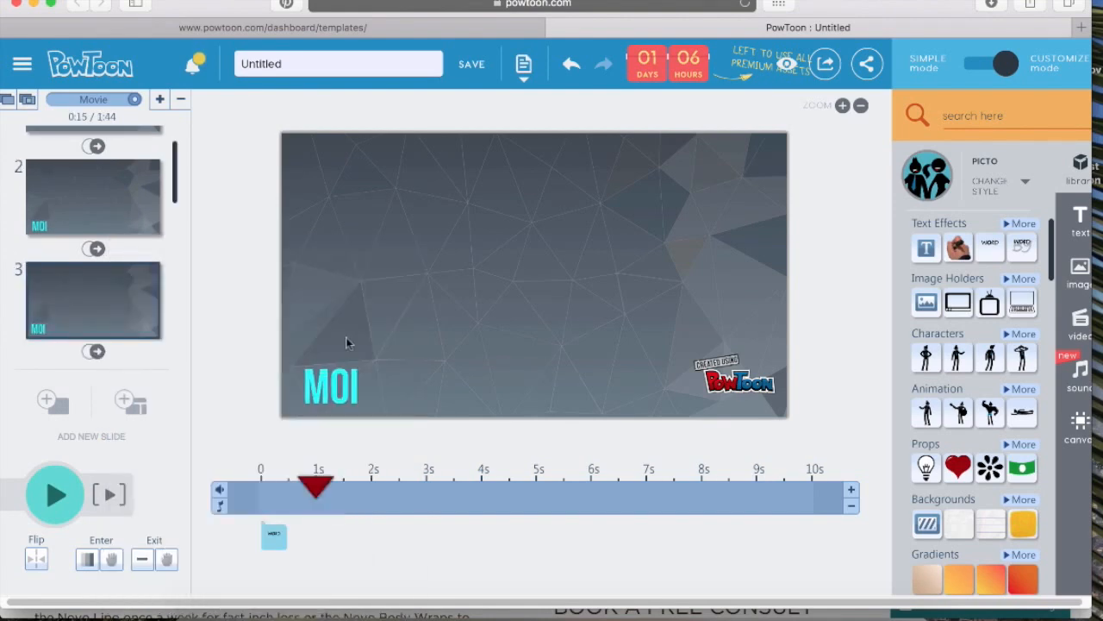
click(323, 387)
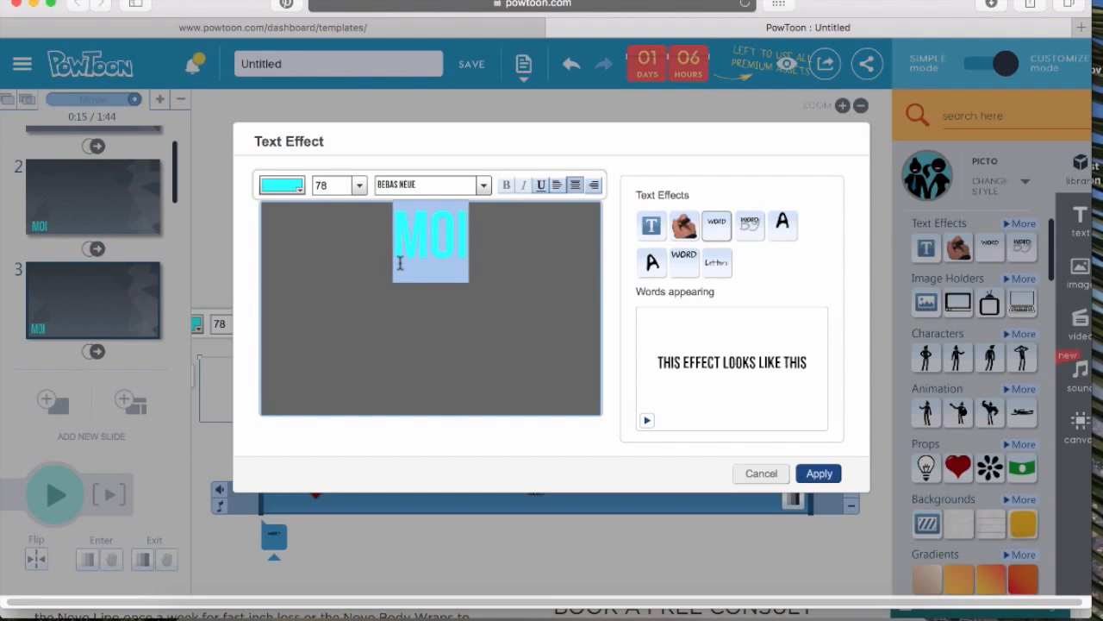
text(M)
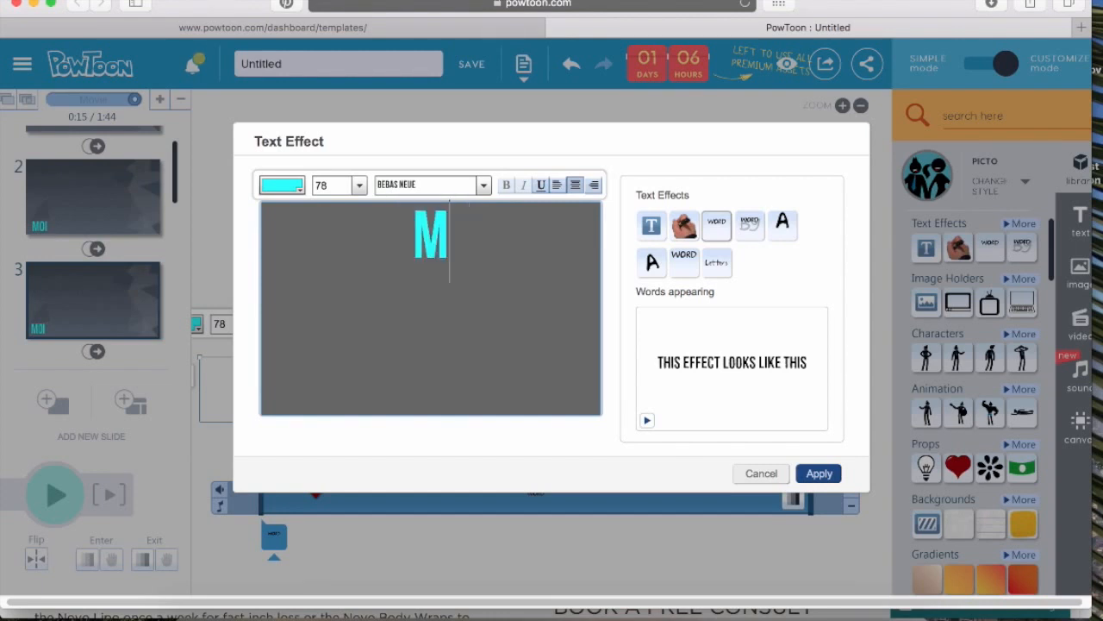
text(A SOEUR)
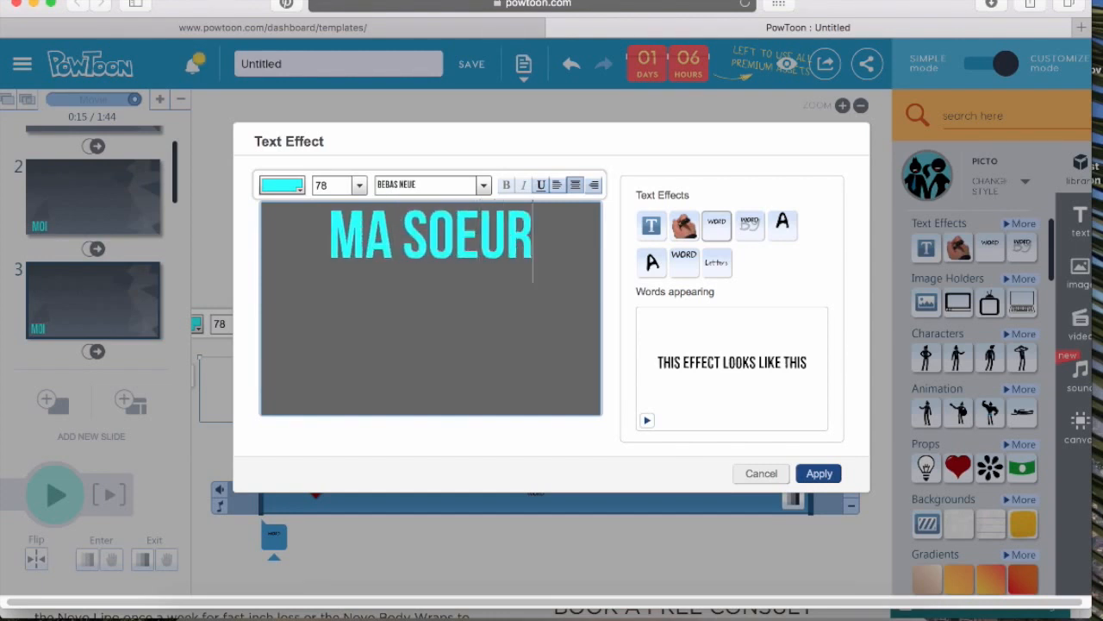
click(819, 473)
On slide 4, change the text to MON NEVEU
scroll(130, 310, down, 2)
scroll(130, 311, down, 1)
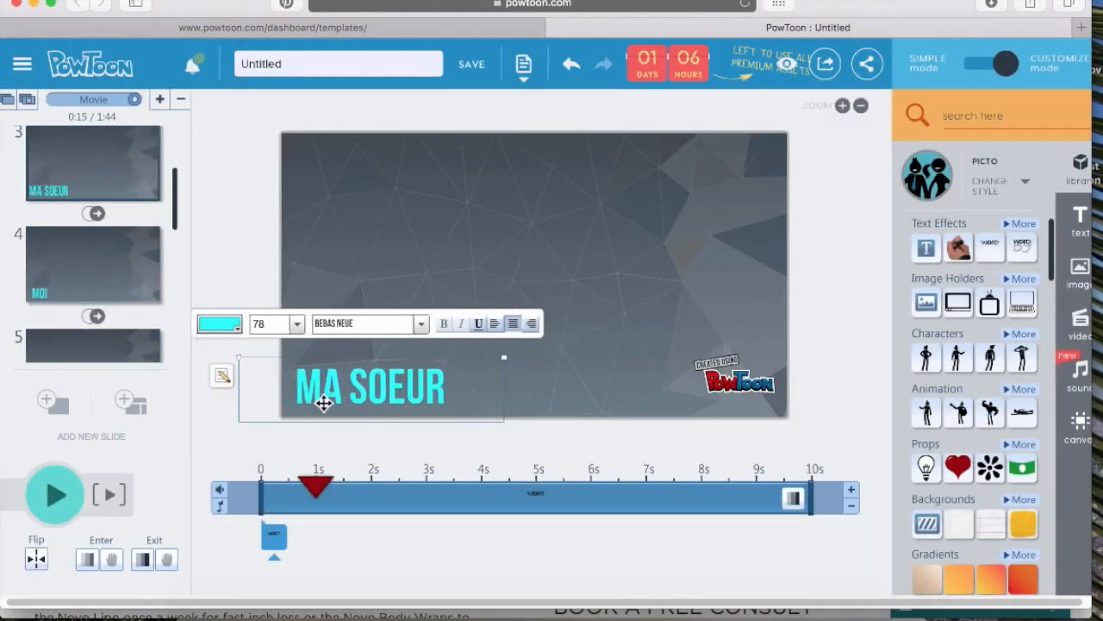
scroll(83, 227, down, 2)
scroll(84, 226, up, 3)
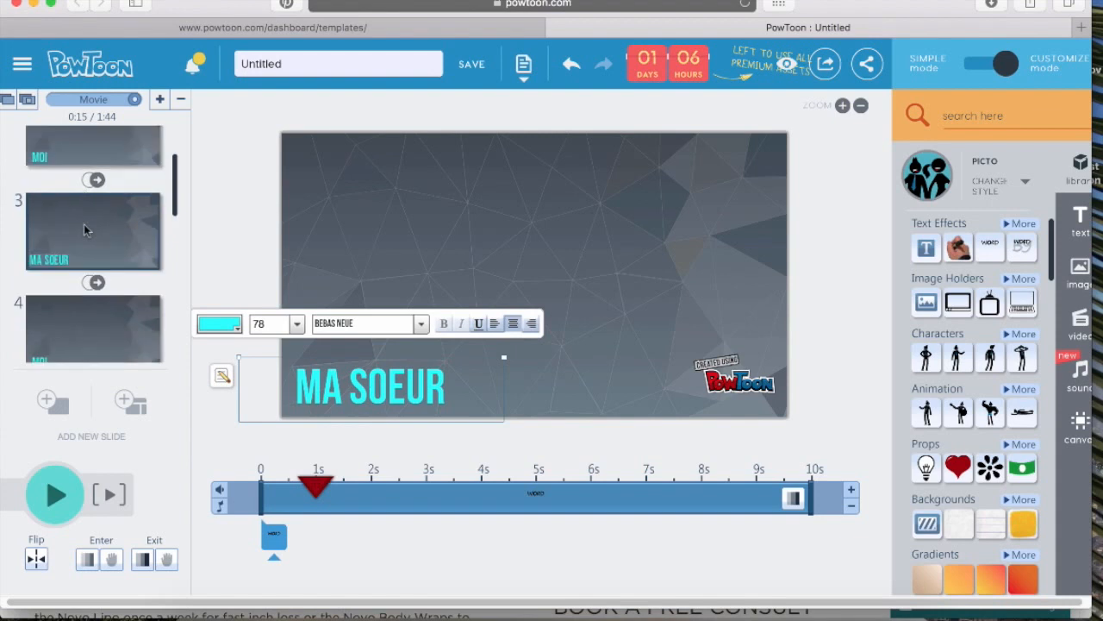
click(75, 310)
click(359, 398)
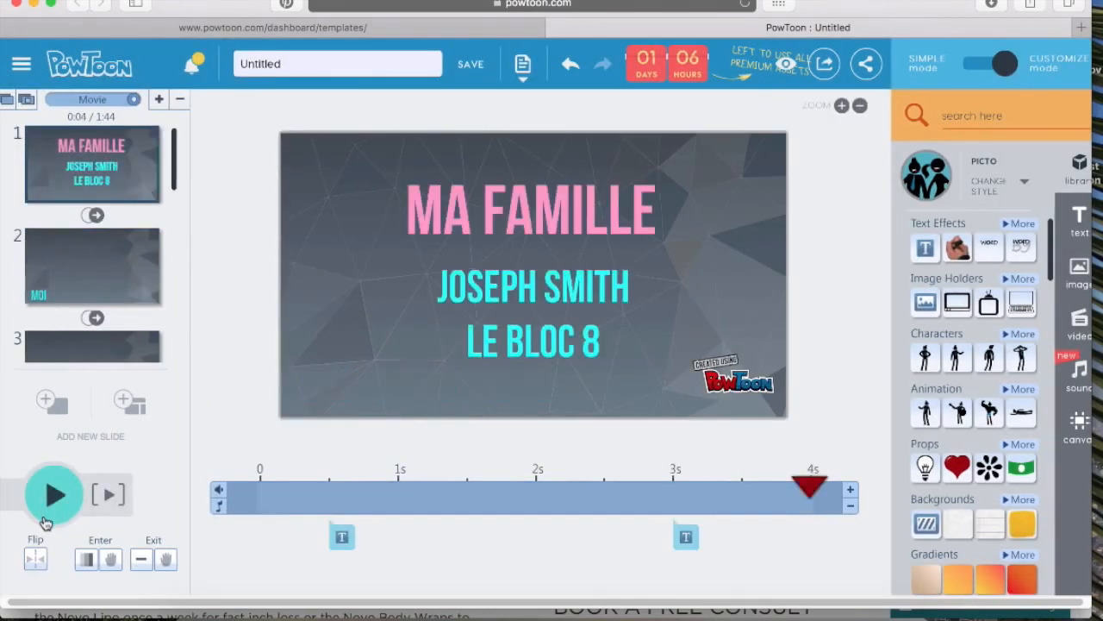
Switch to a browser tab with Google Images and search for boy cousin
click(45, 520)
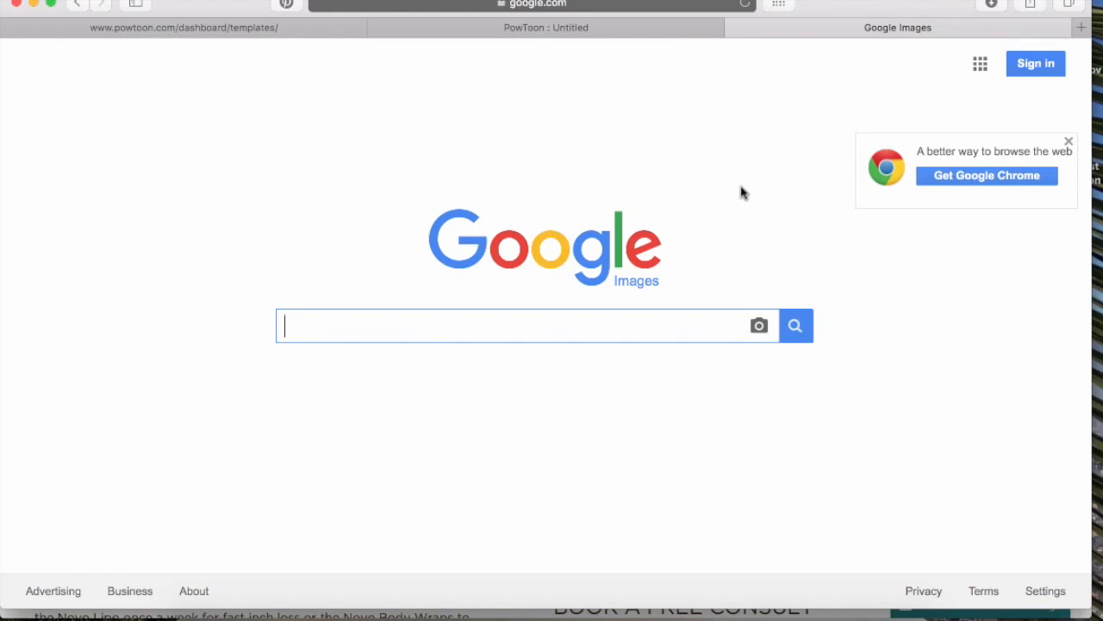
text(boy cousin)
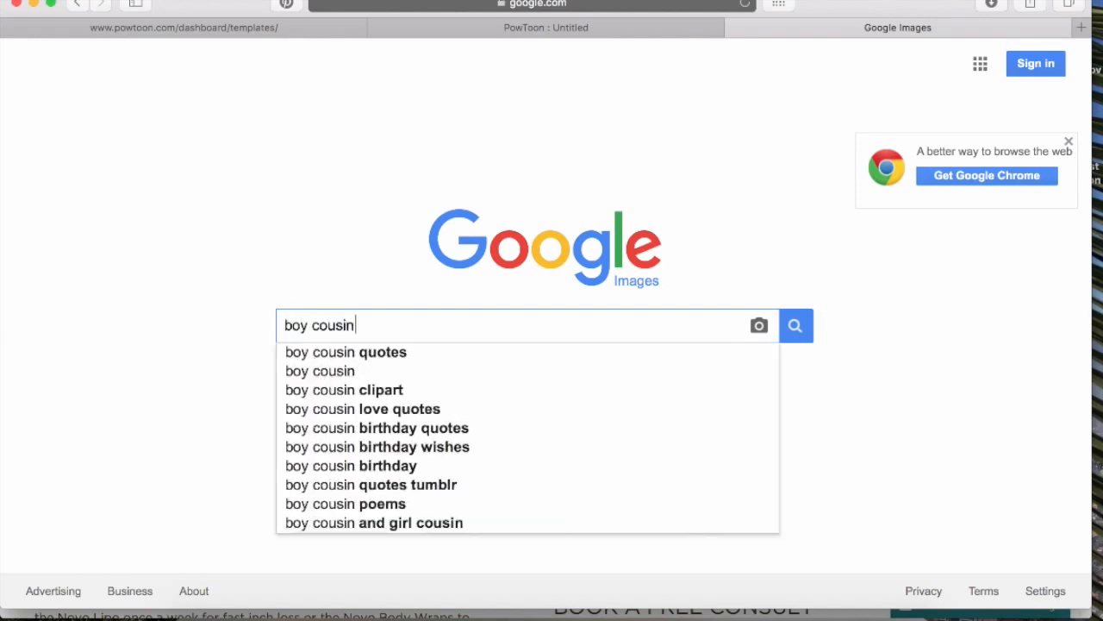
key(Return)
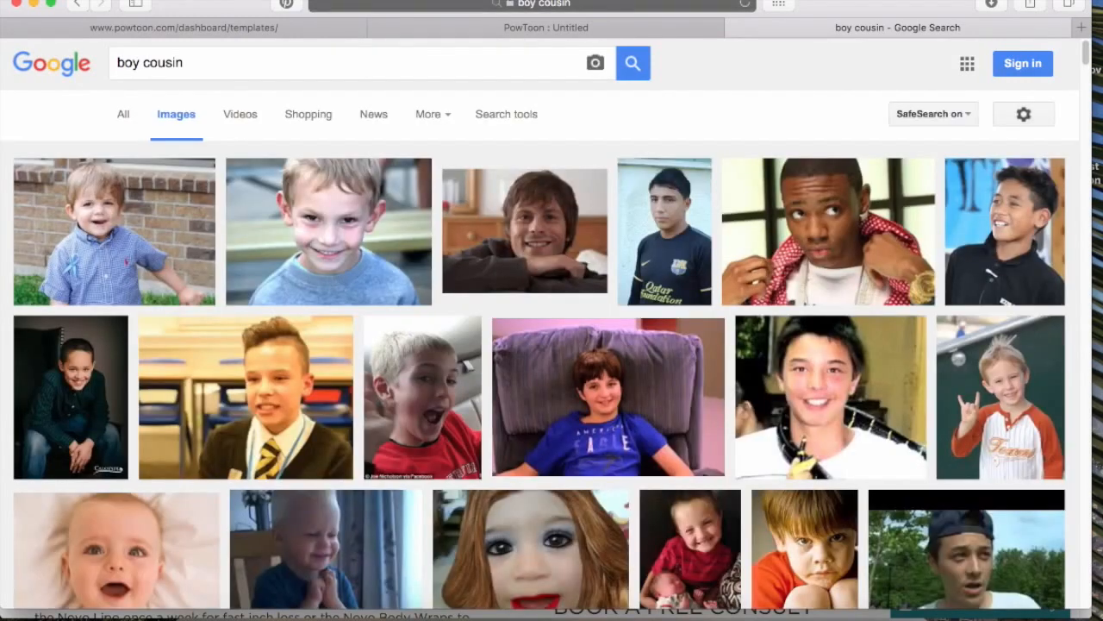
Save the boy-in-school-uniform image from the results to the Desktop as Boy cousin
click(253, 355)
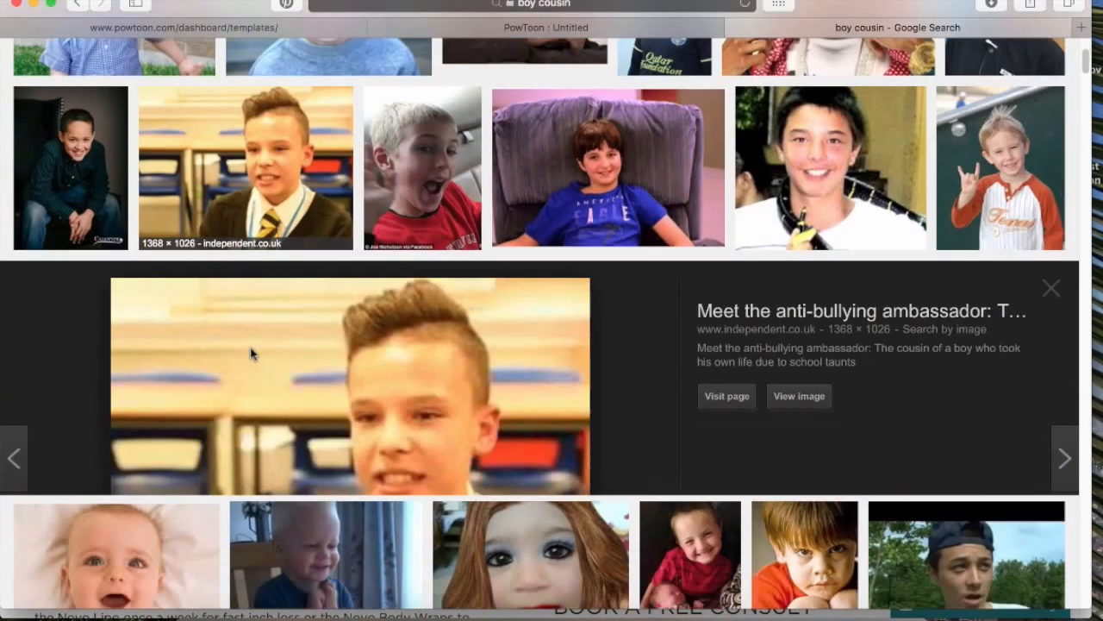
right_click(450, 294)
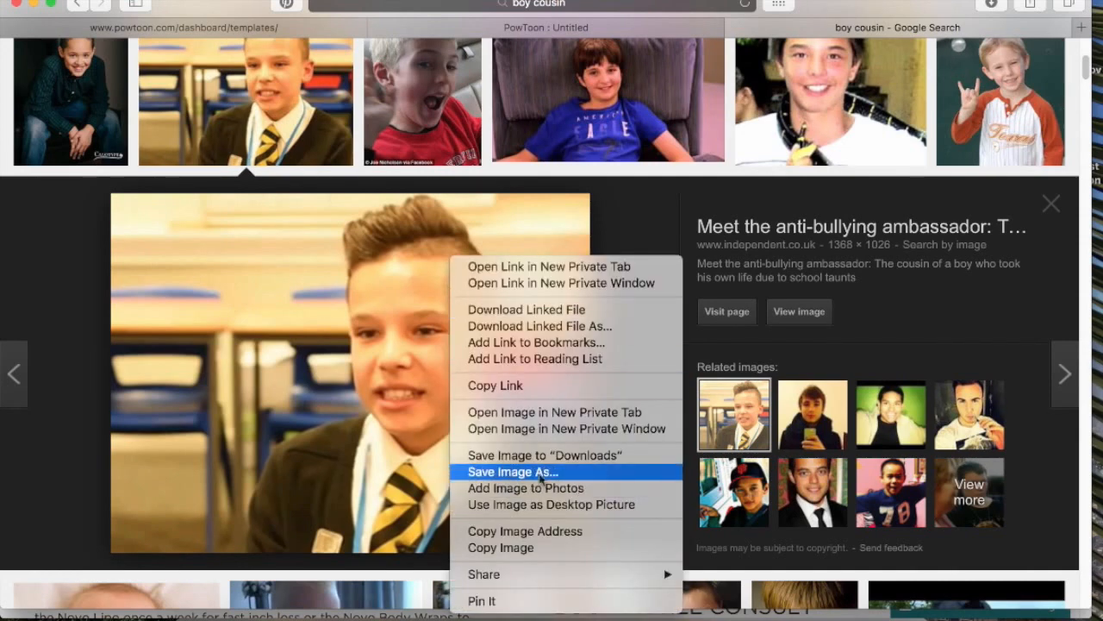
click(554, 476)
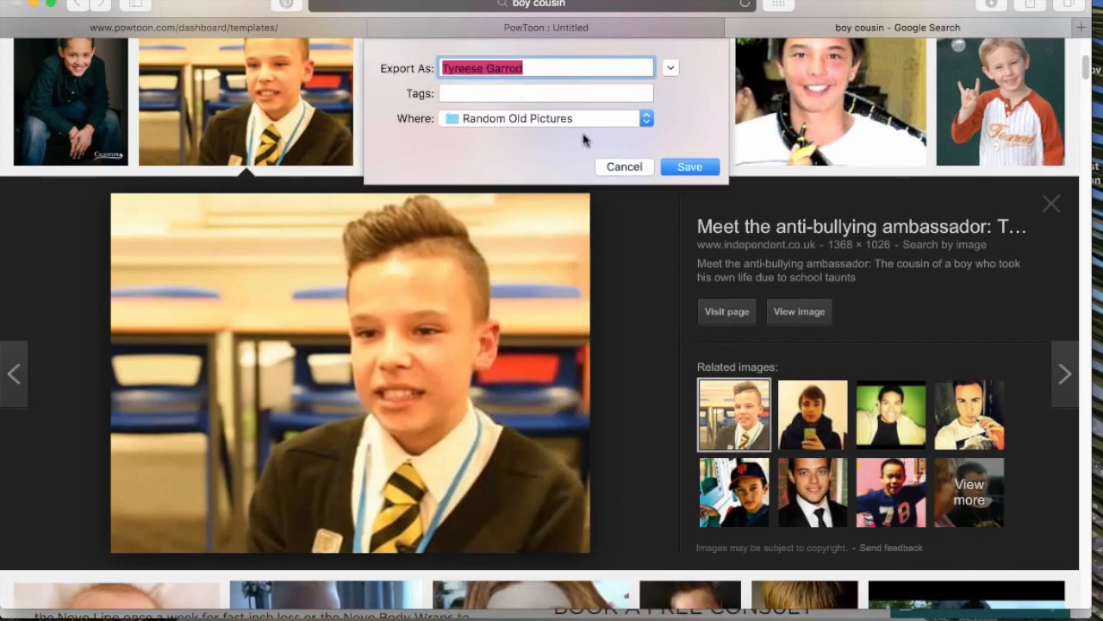
text(Boy cousin)
click(627, 118)
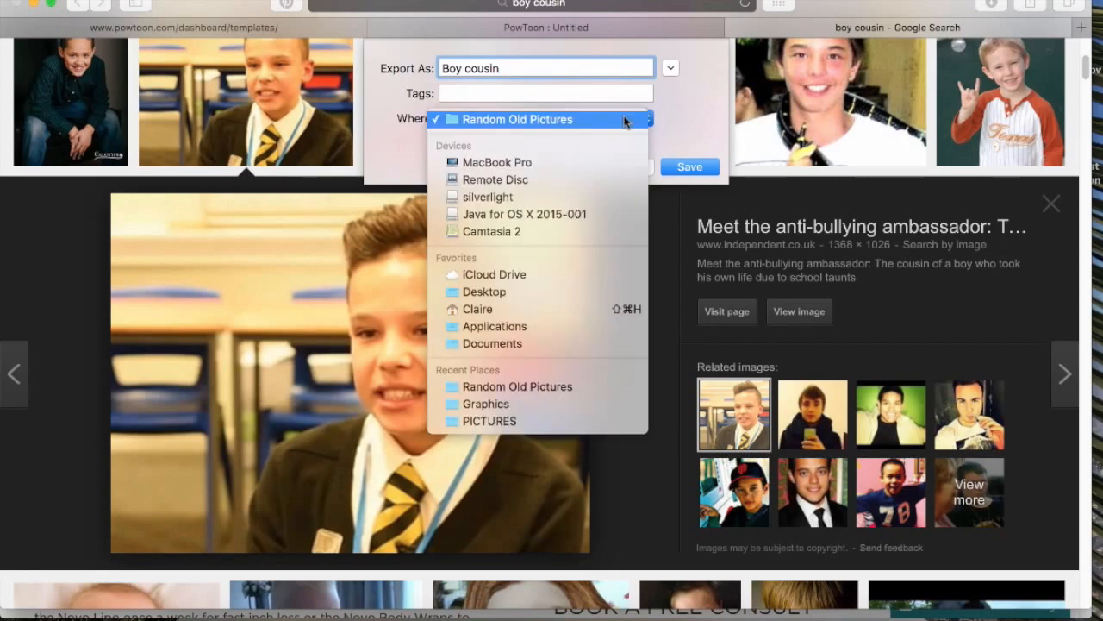
click(575, 291)
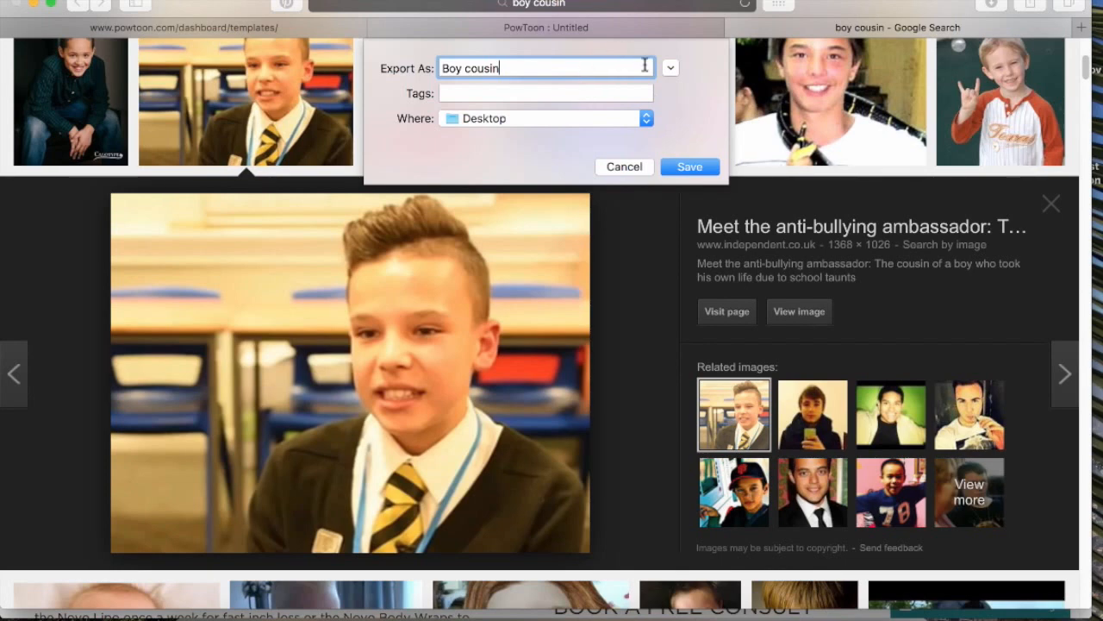
click(693, 169)
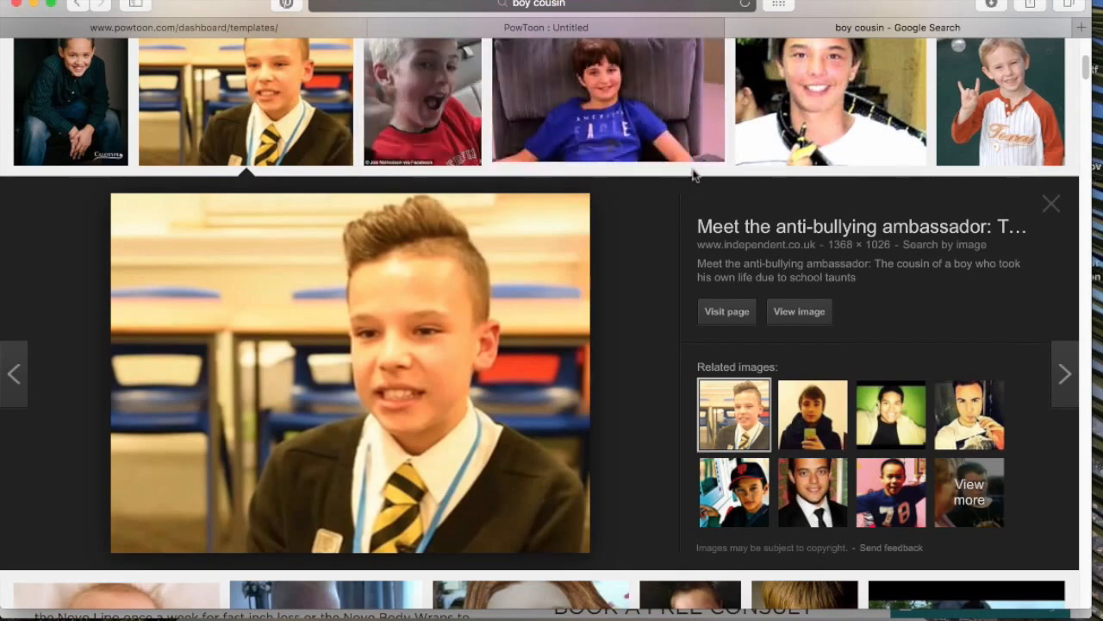
Upload the Boy cousin image to the PowToon library and place it on the MON COUSIN slide
click(600, 31)
scroll(109, 277, down, 8)
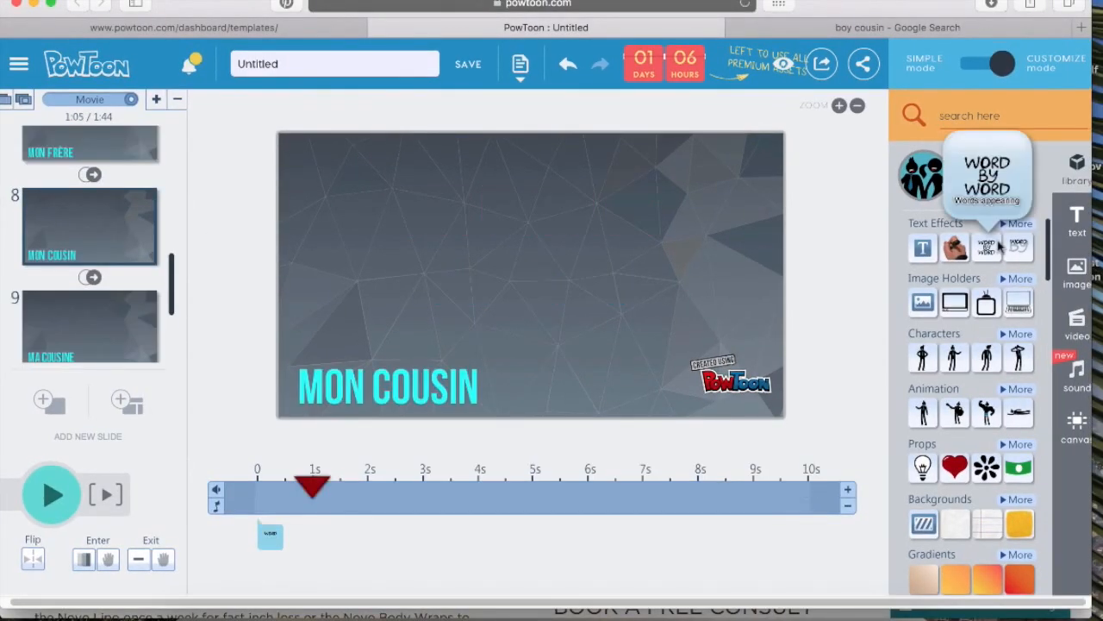
click(1076, 283)
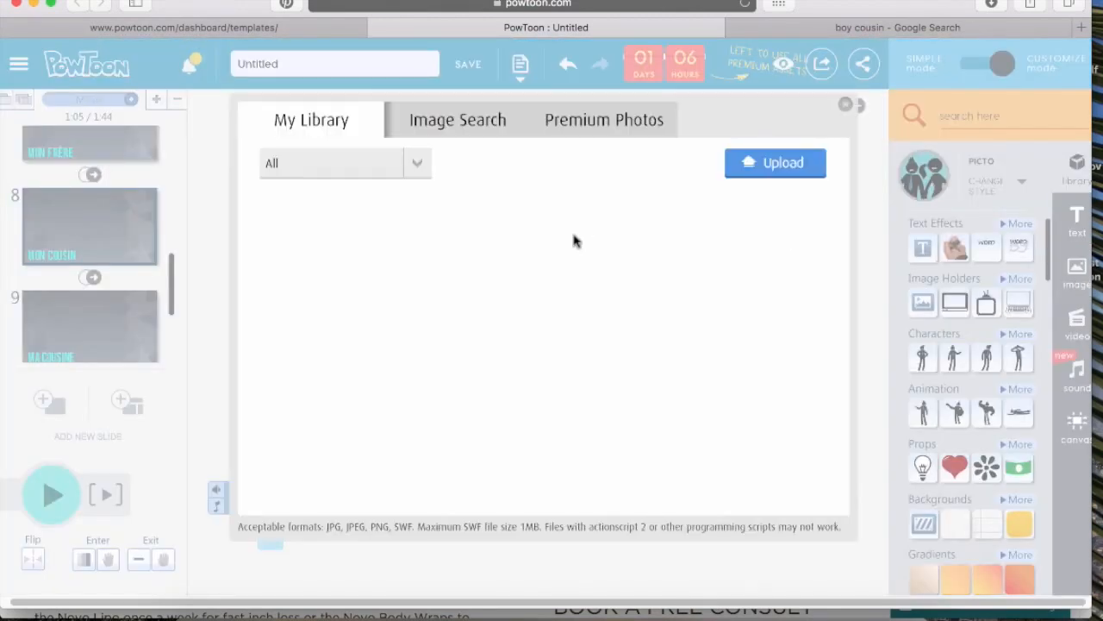
click(743, 164)
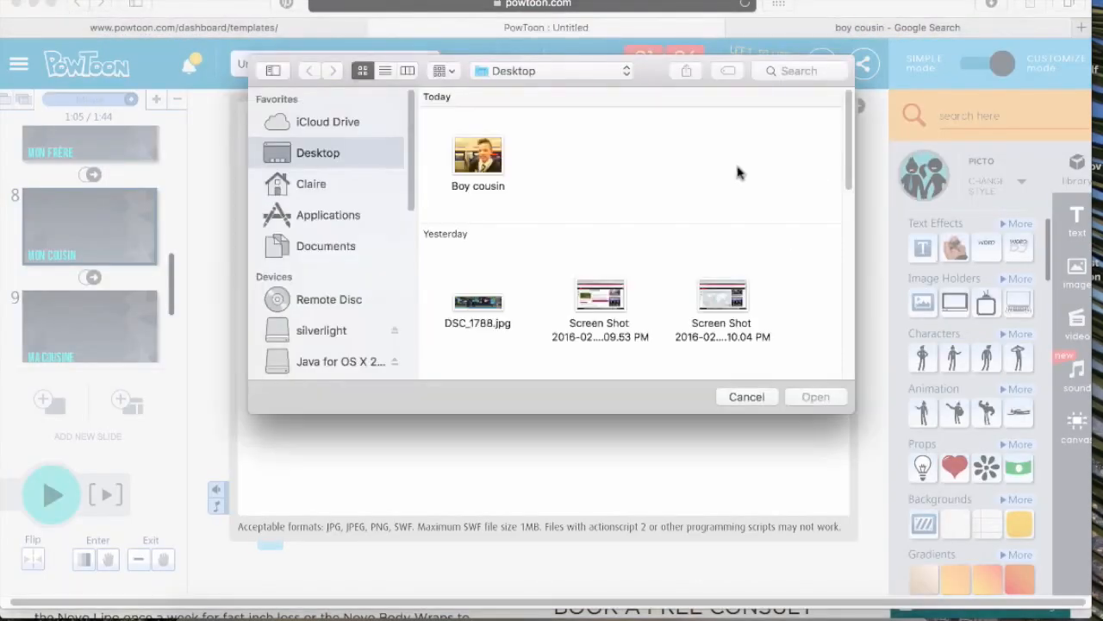
click(483, 159)
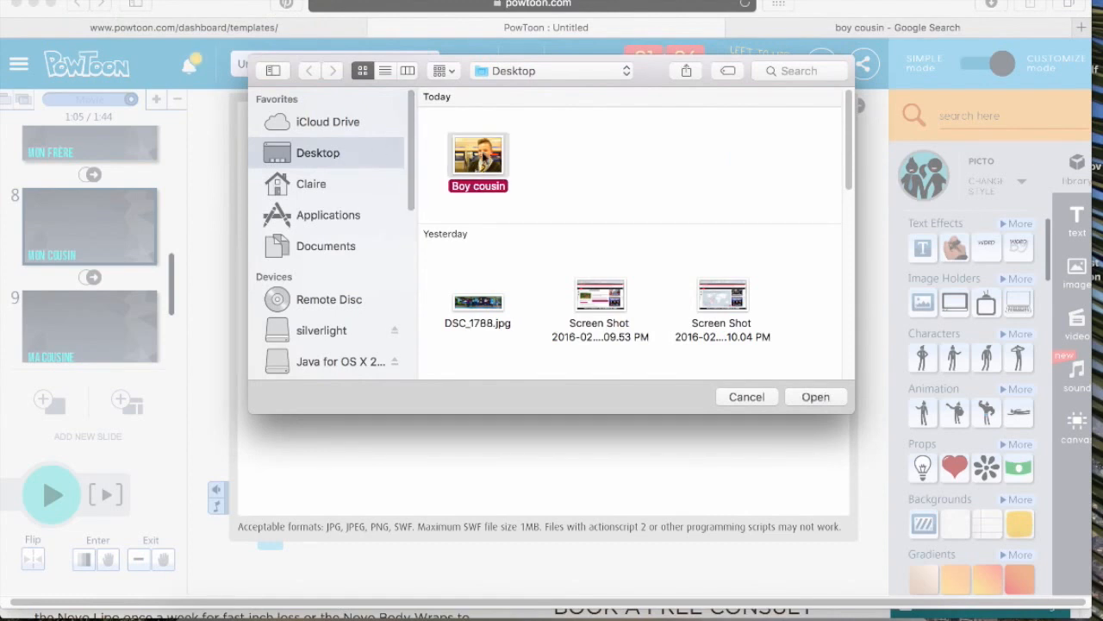
click(813, 396)
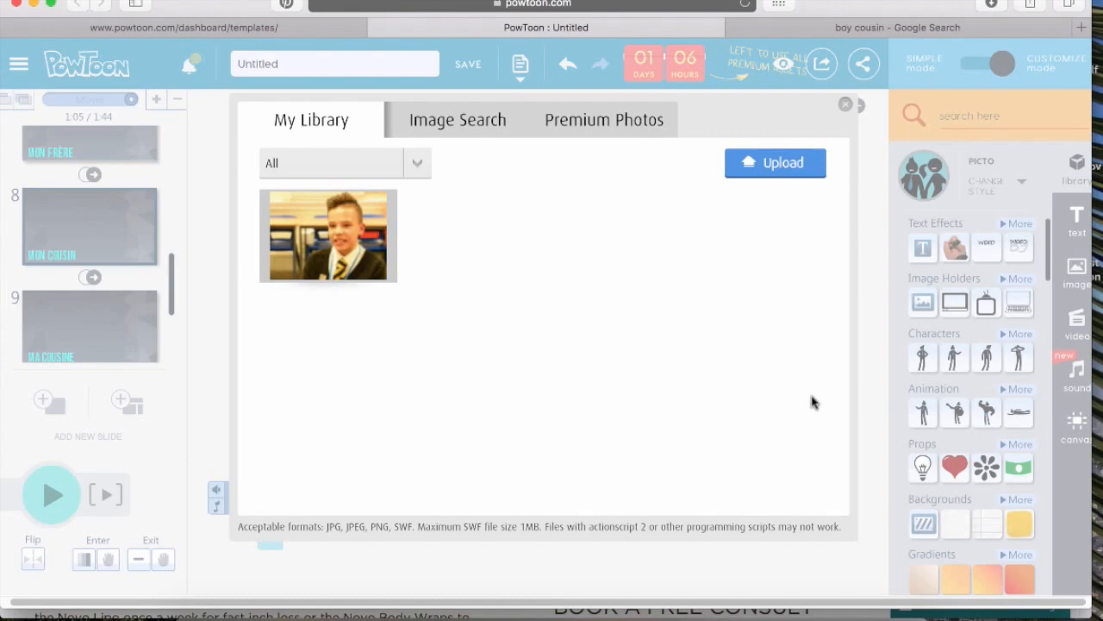
click(778, 478)
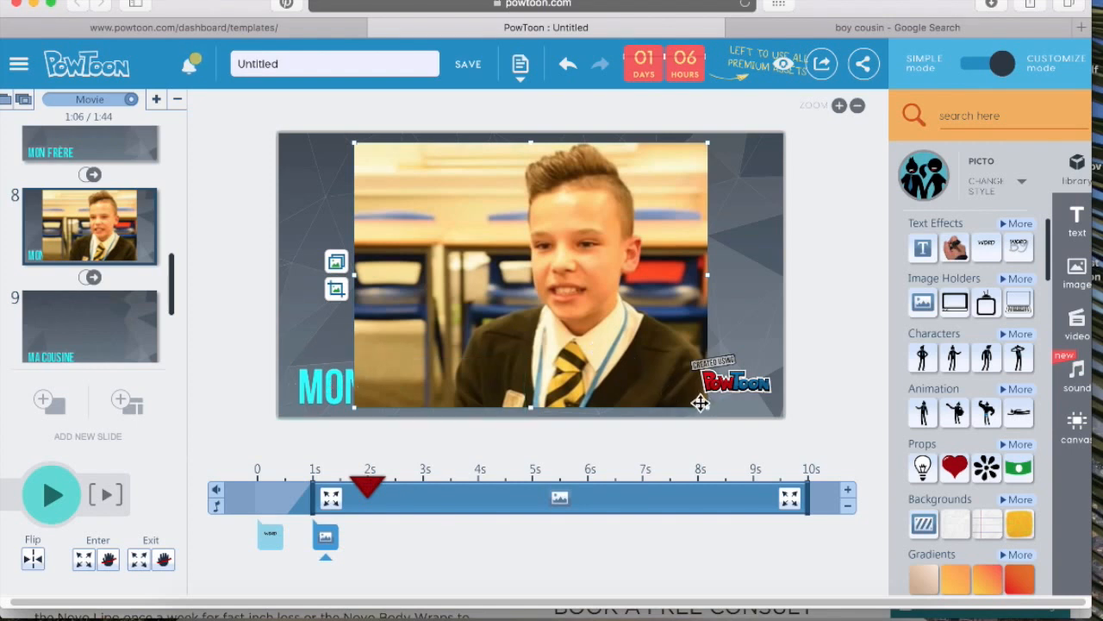
Shrink the picture and increase its colour saturation in the Photo Editor
drag(706, 407, 619, 340)
click(336, 270)
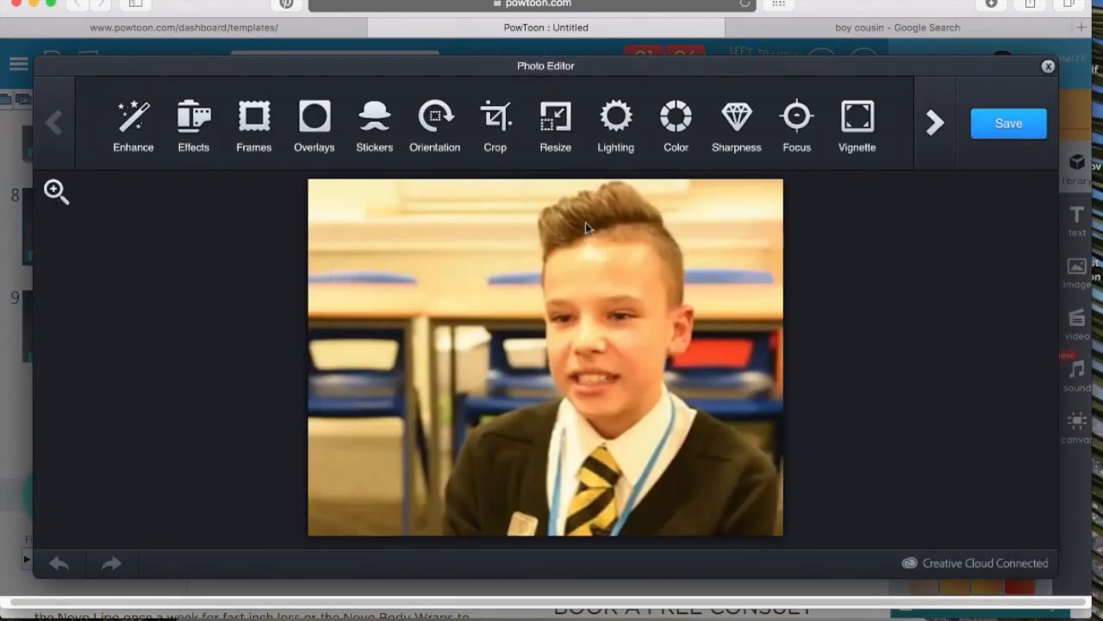
click(665, 138)
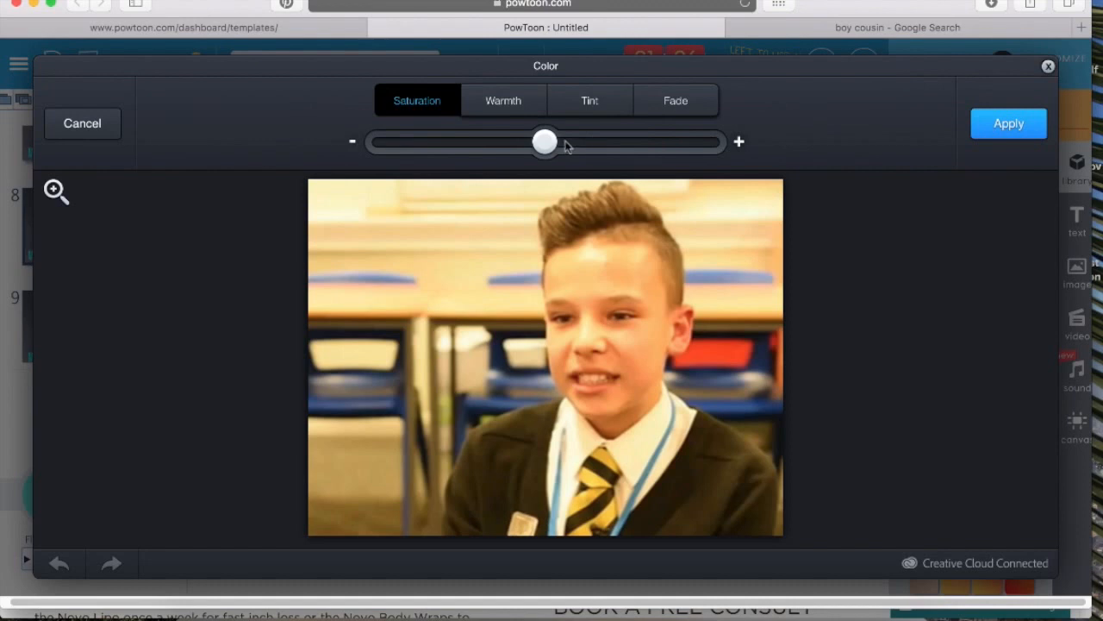
drag(546, 144, 592, 160)
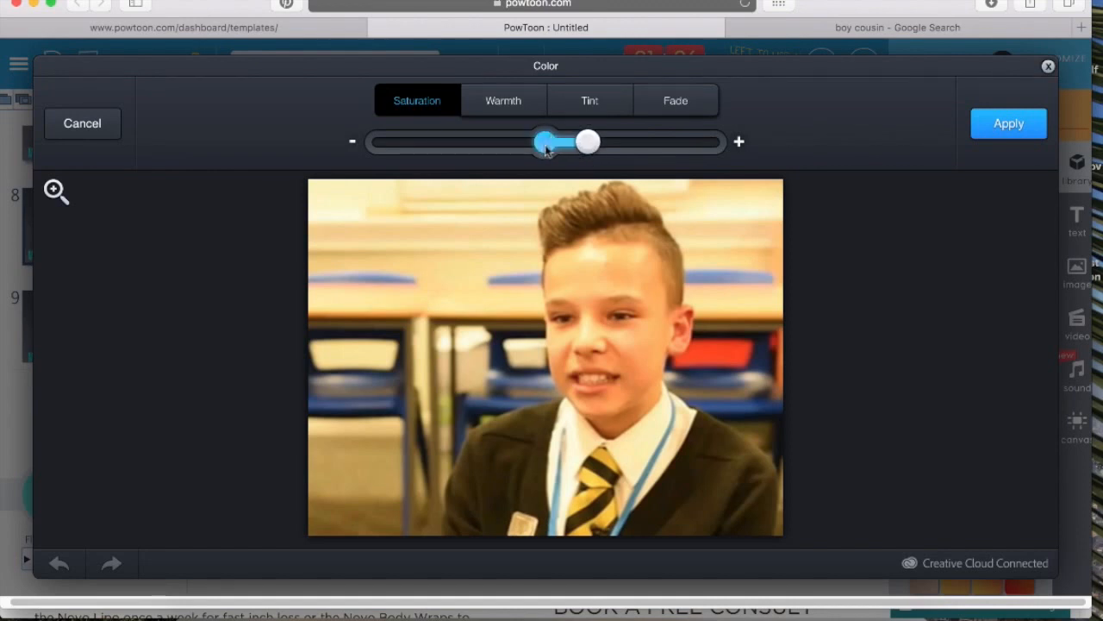
click(998, 128)
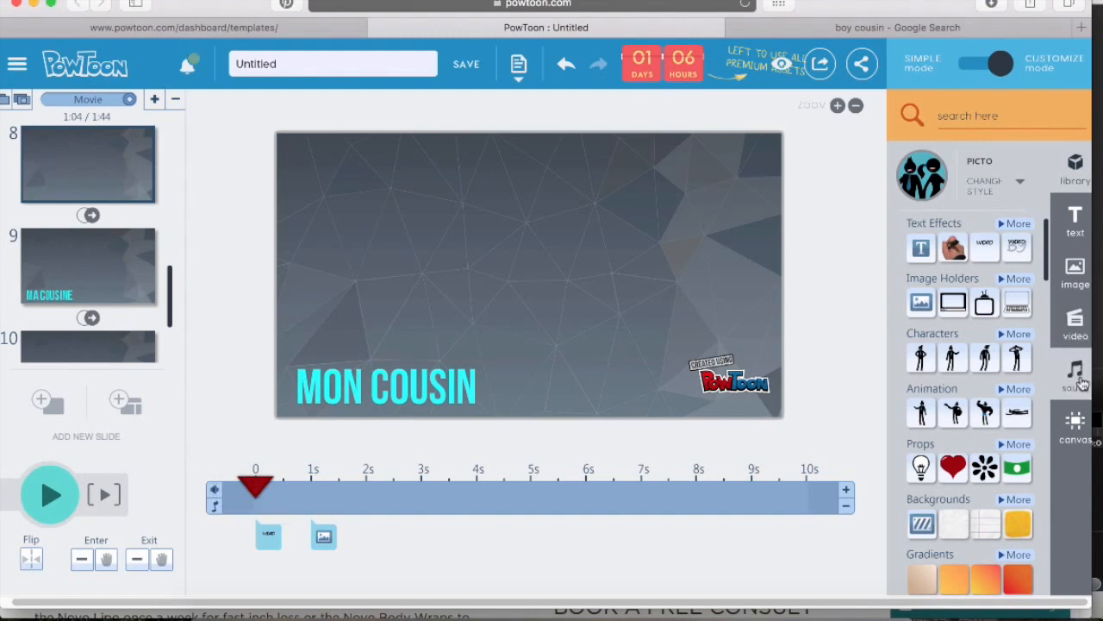
Record a per-slide voice-over for the MON COUSIN slide and save it
click(1078, 393)
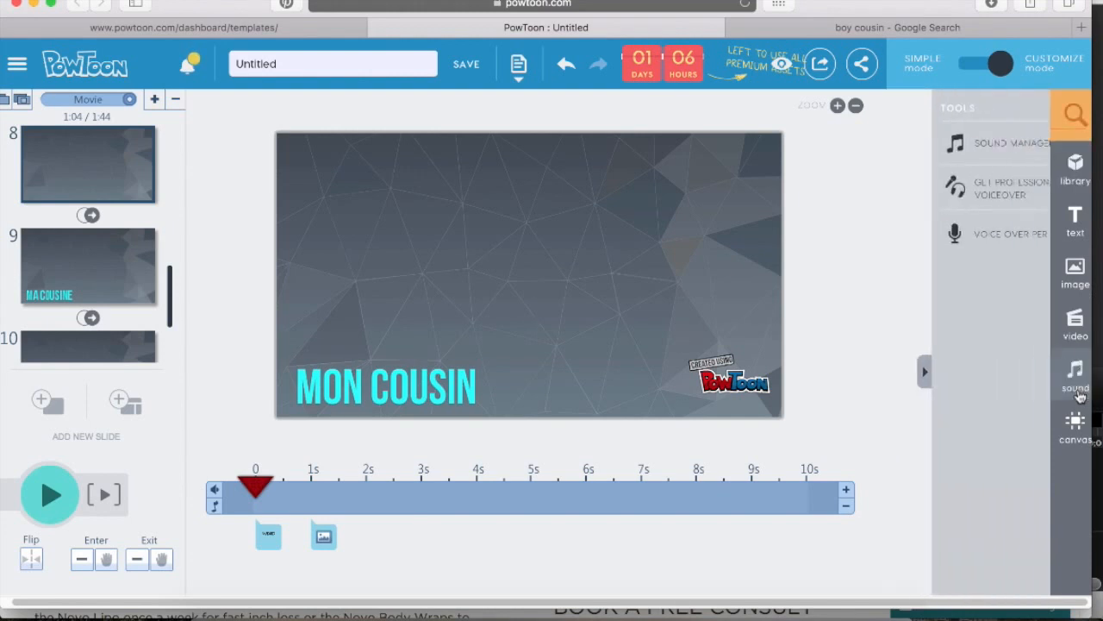
click(953, 247)
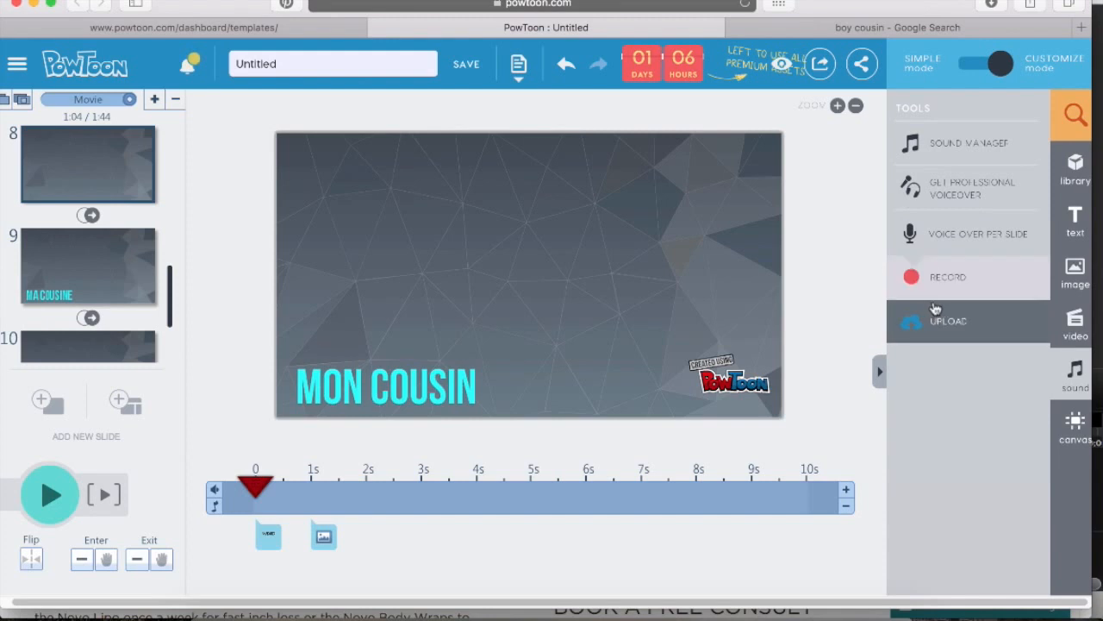
click(963, 280)
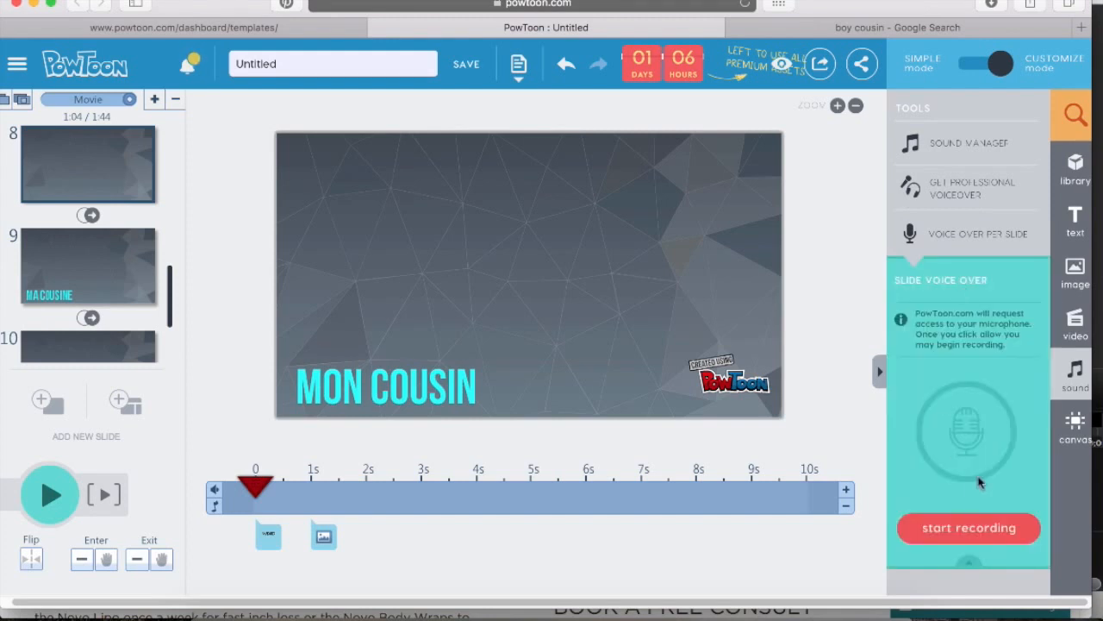
click(979, 529)
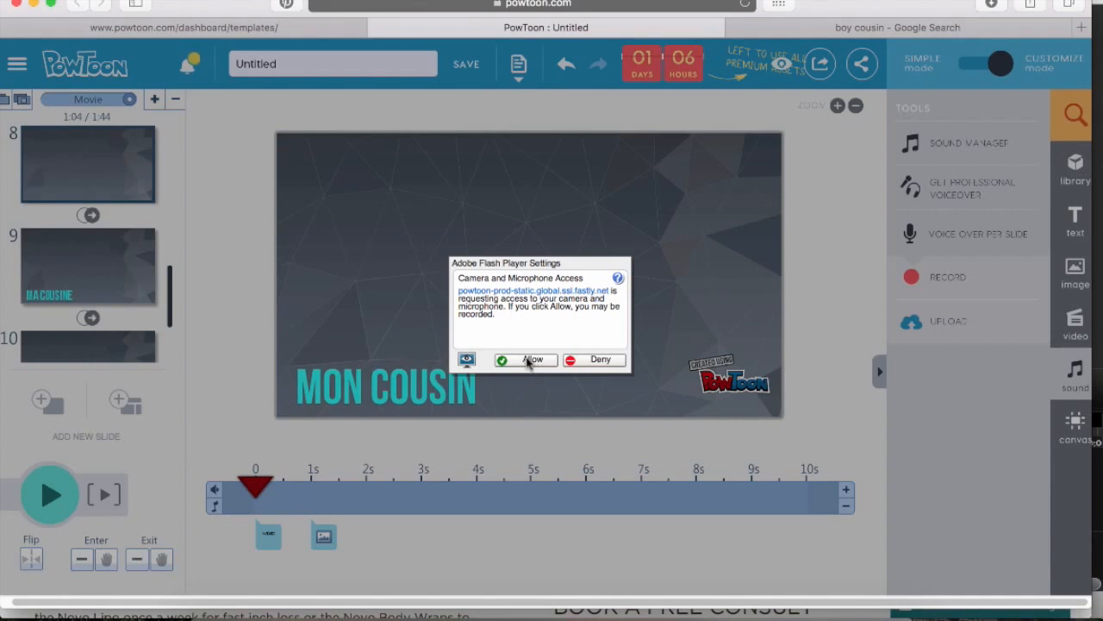
click(529, 360)
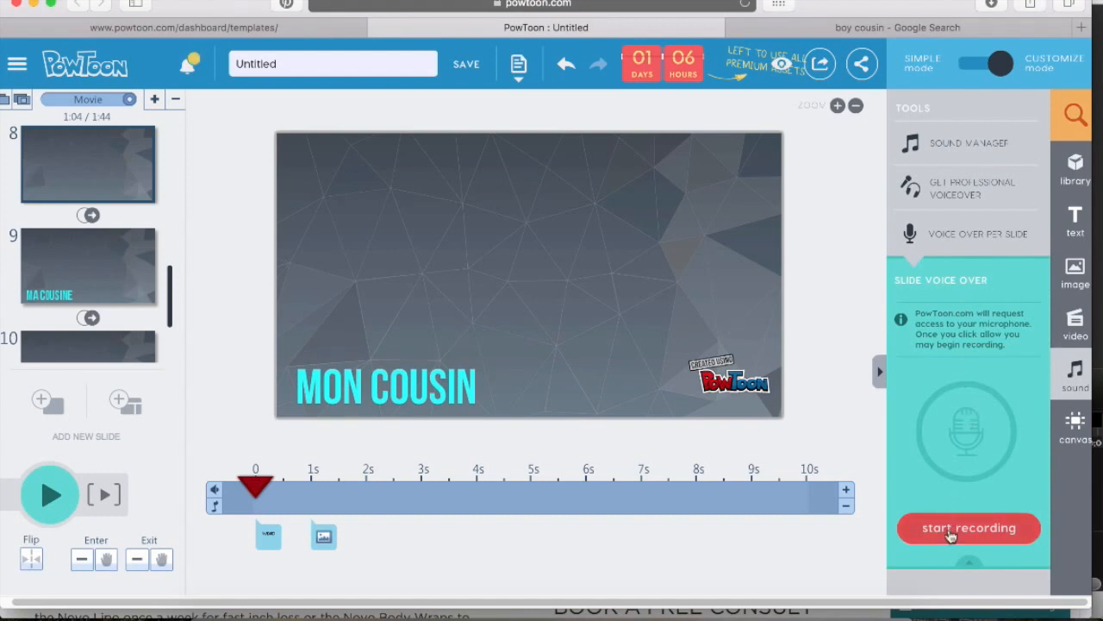
click(951, 531)
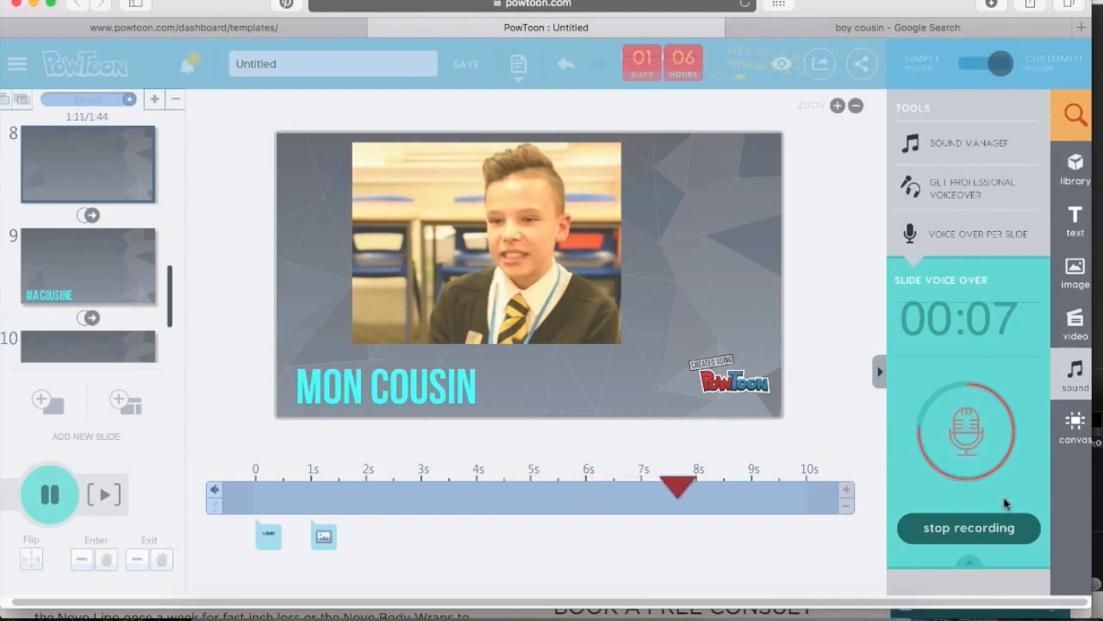
click(990, 531)
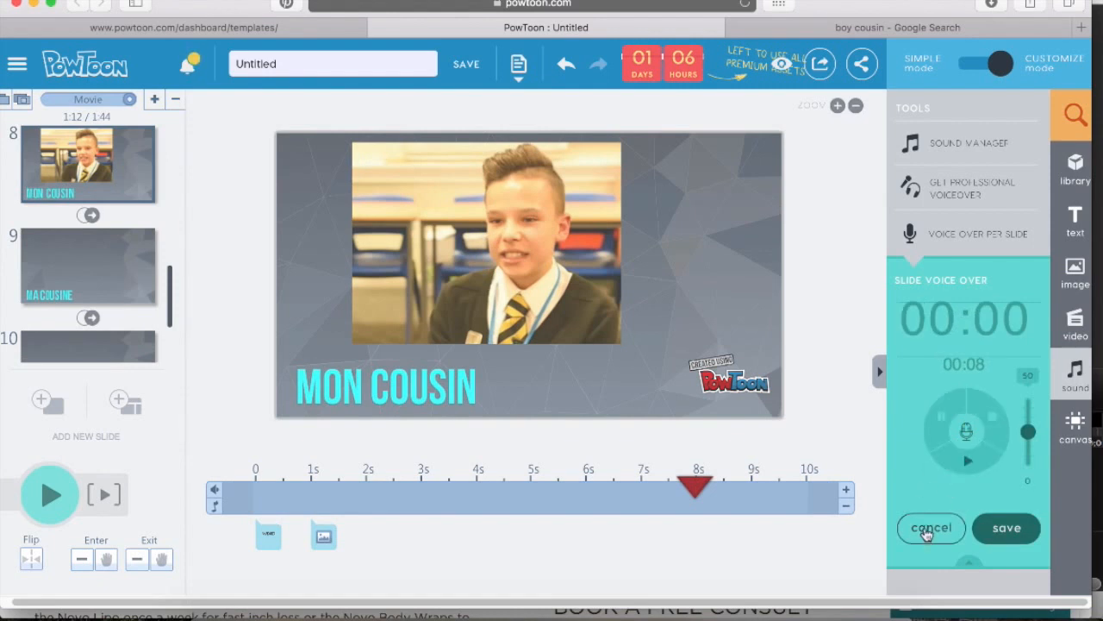
click(1006, 528)
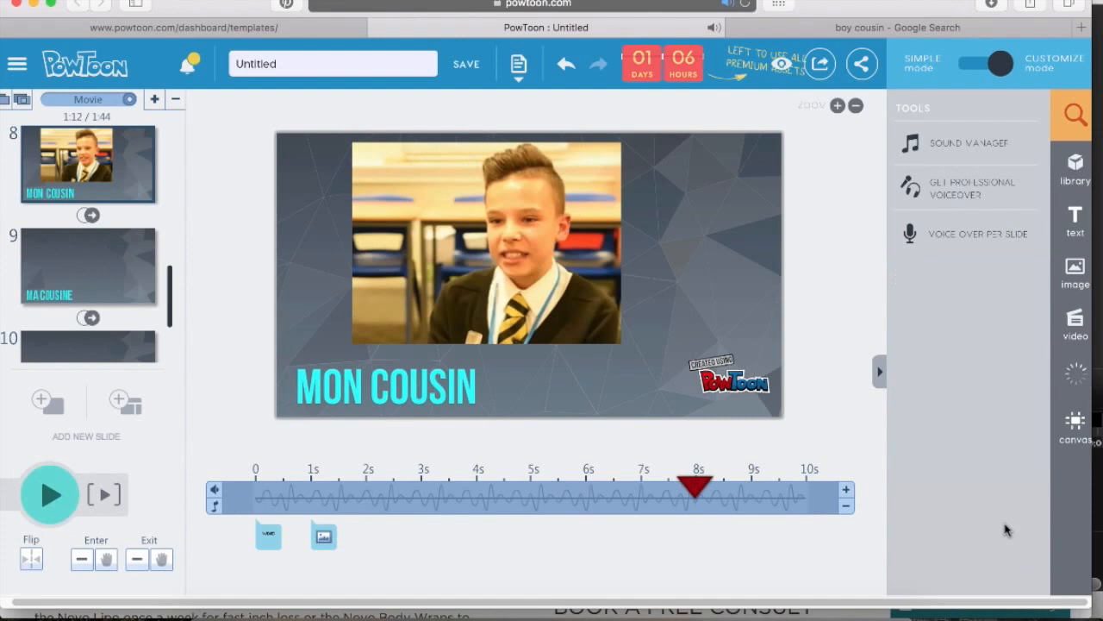
Play the presentation from the Ma Famille title slide and pause it
click(87, 215)
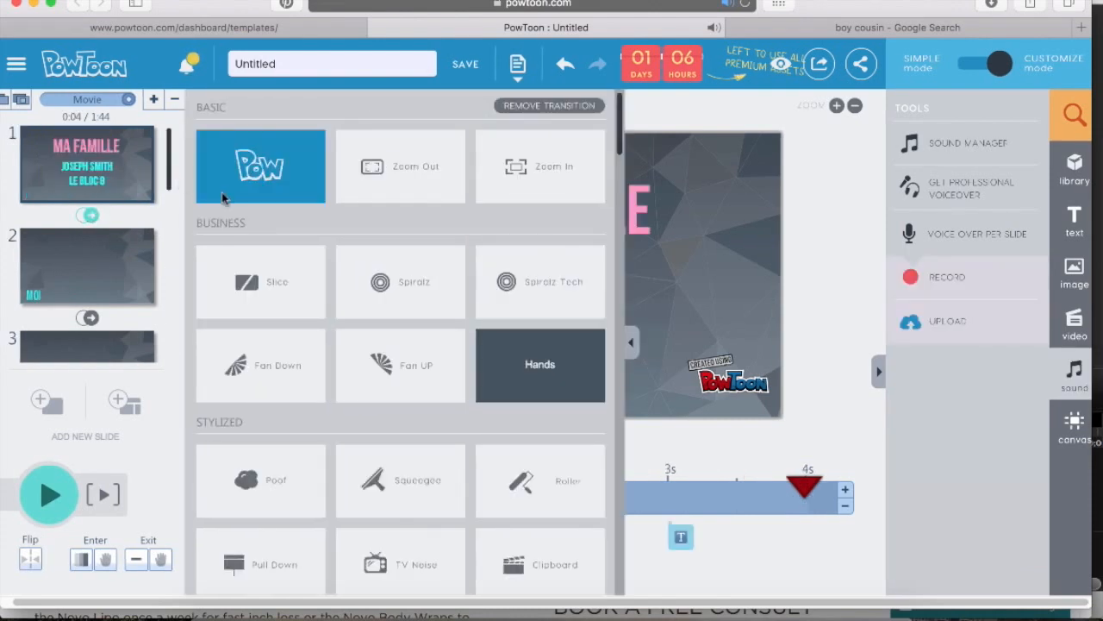
click(74, 209)
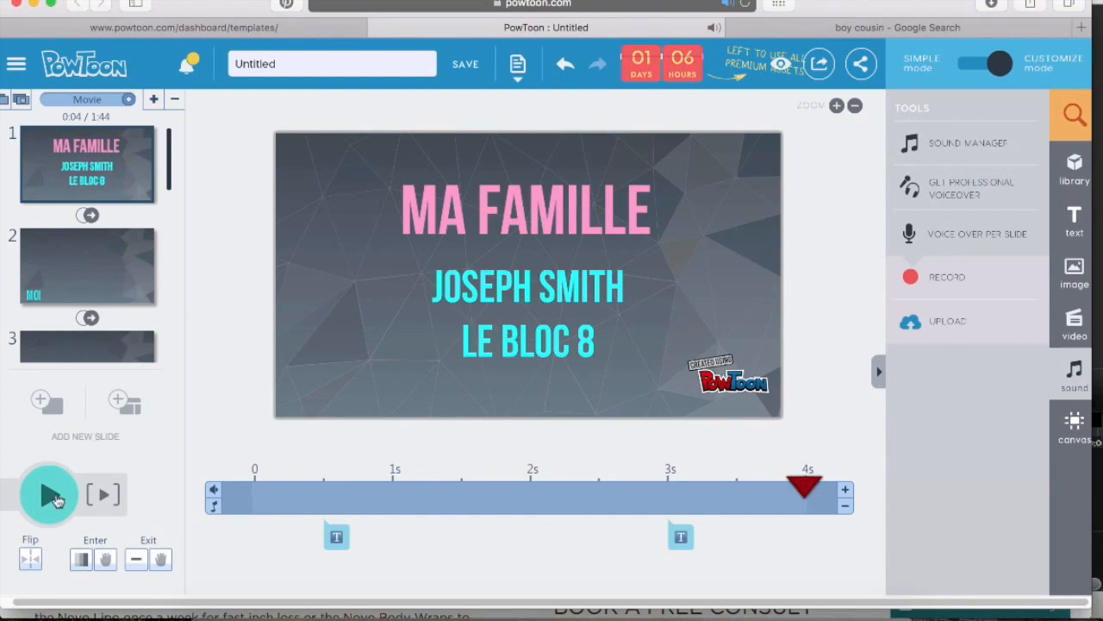
click(50, 501)
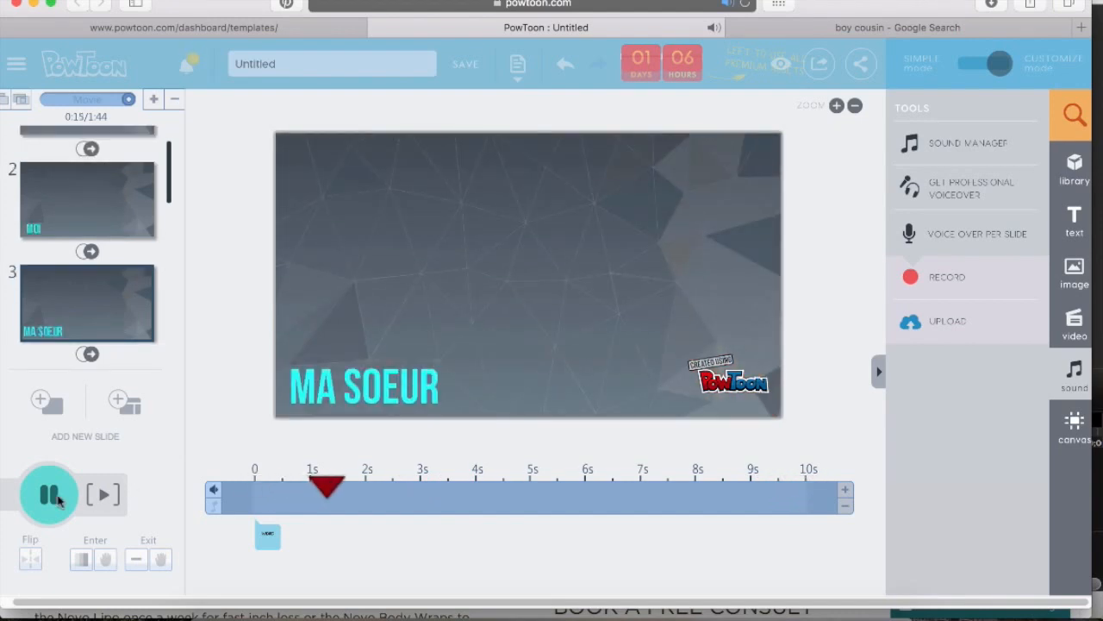
click(49, 493)
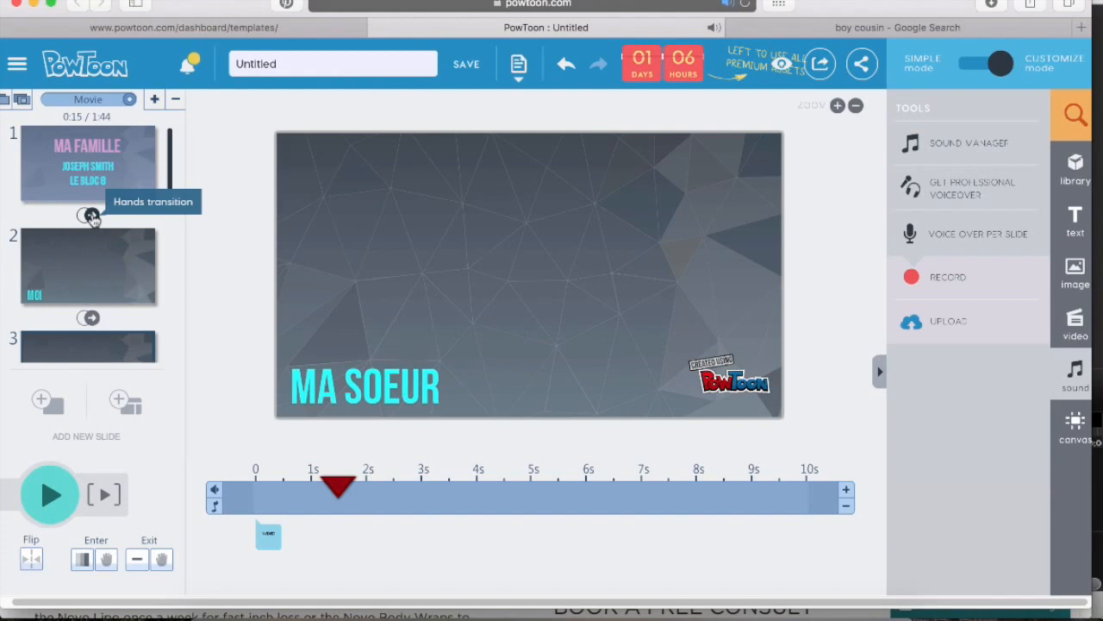
Set the transitions after the title slide and after the MOI slide to Fade
click(91, 216)
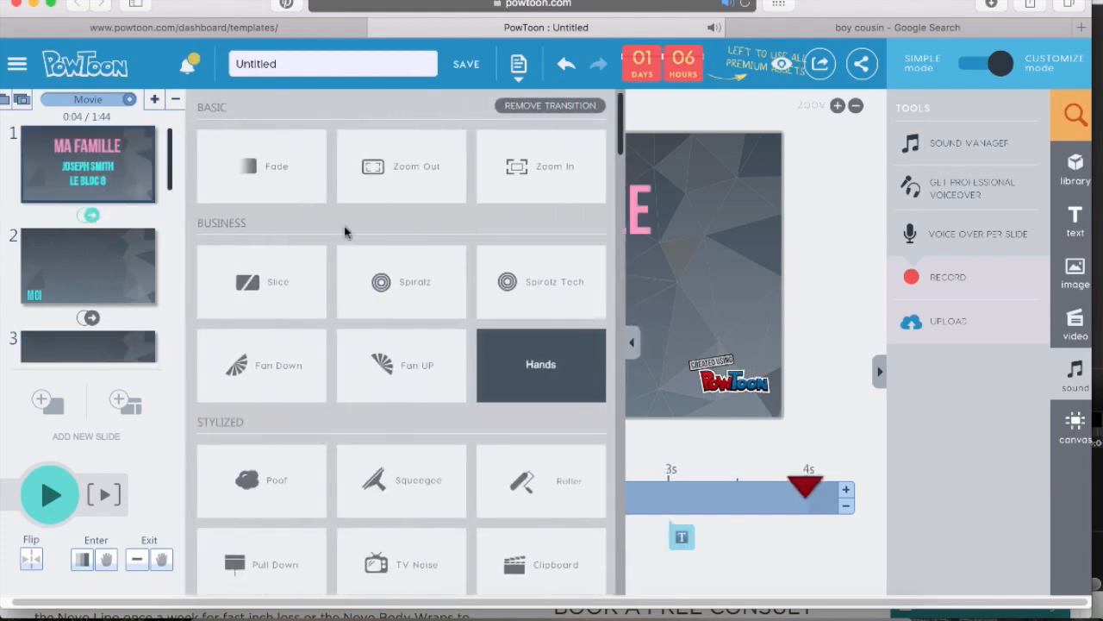
scroll(452, 429, down, 1)
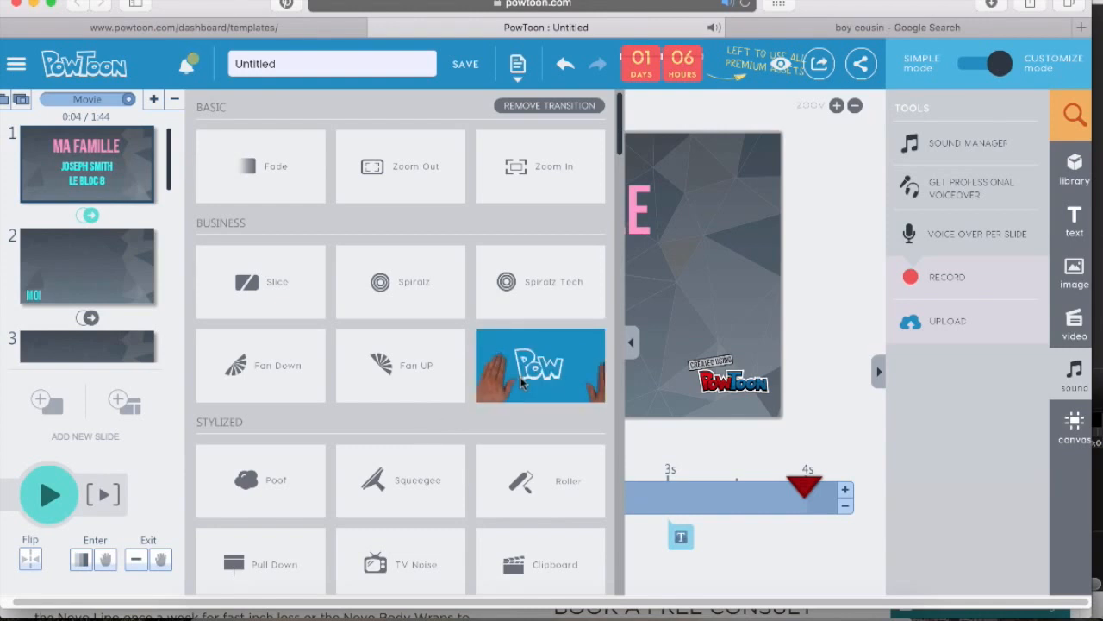
scroll(522, 383, down, 4)
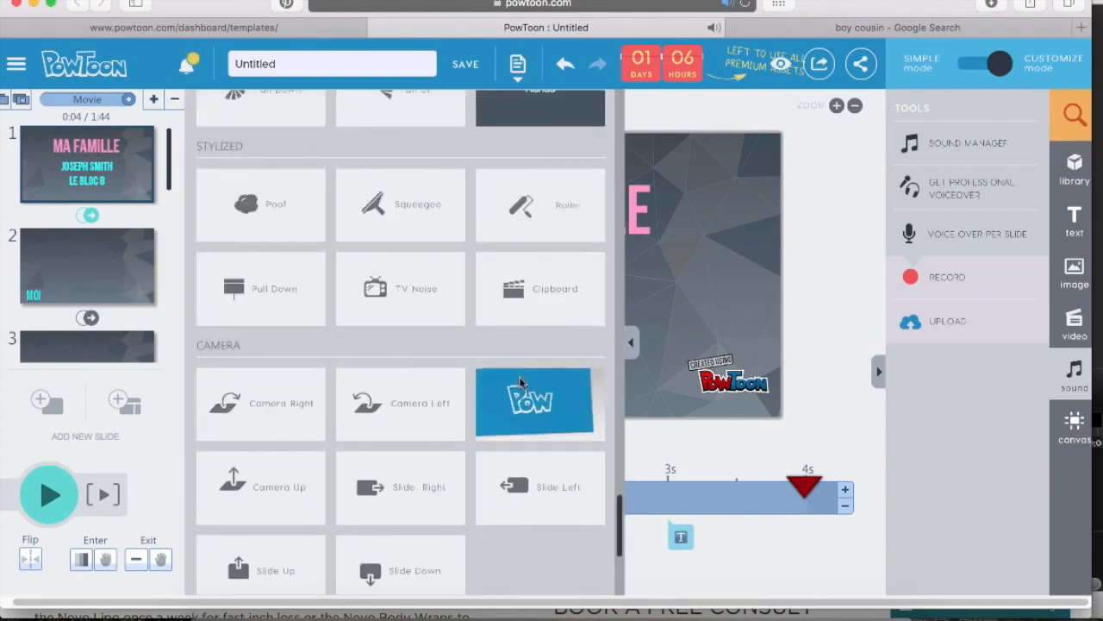
scroll(522, 383, up, 4)
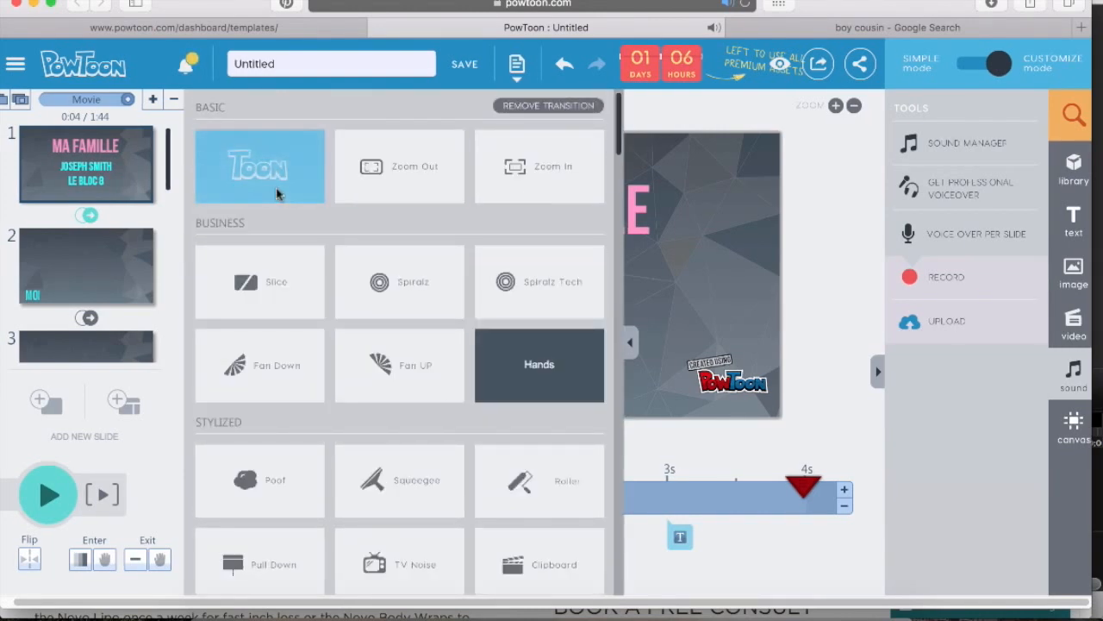
click(277, 194)
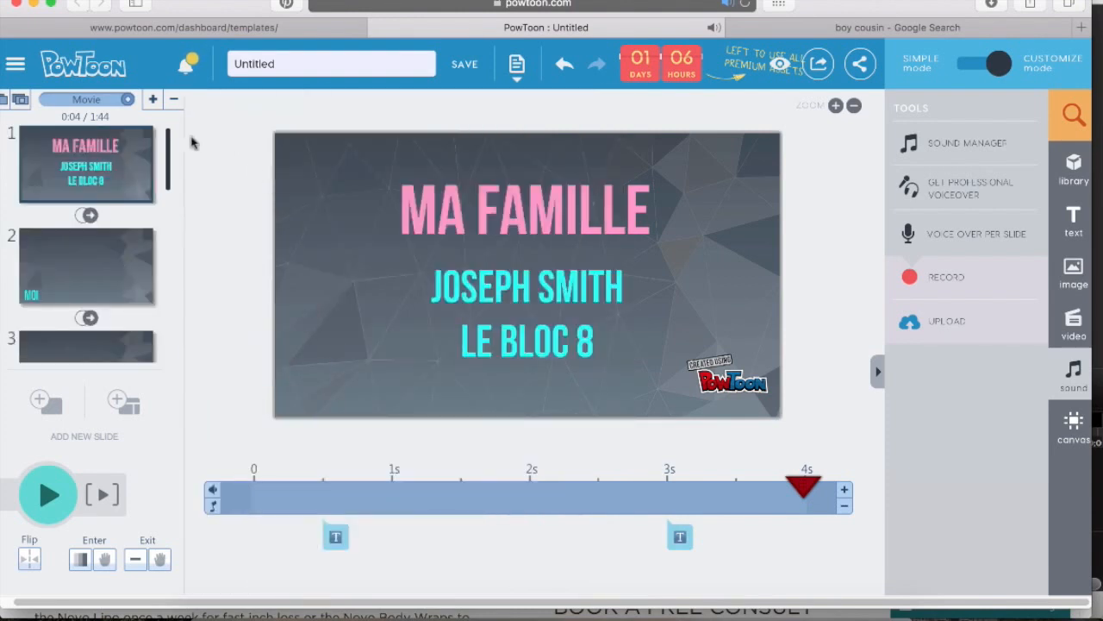
click(91, 318)
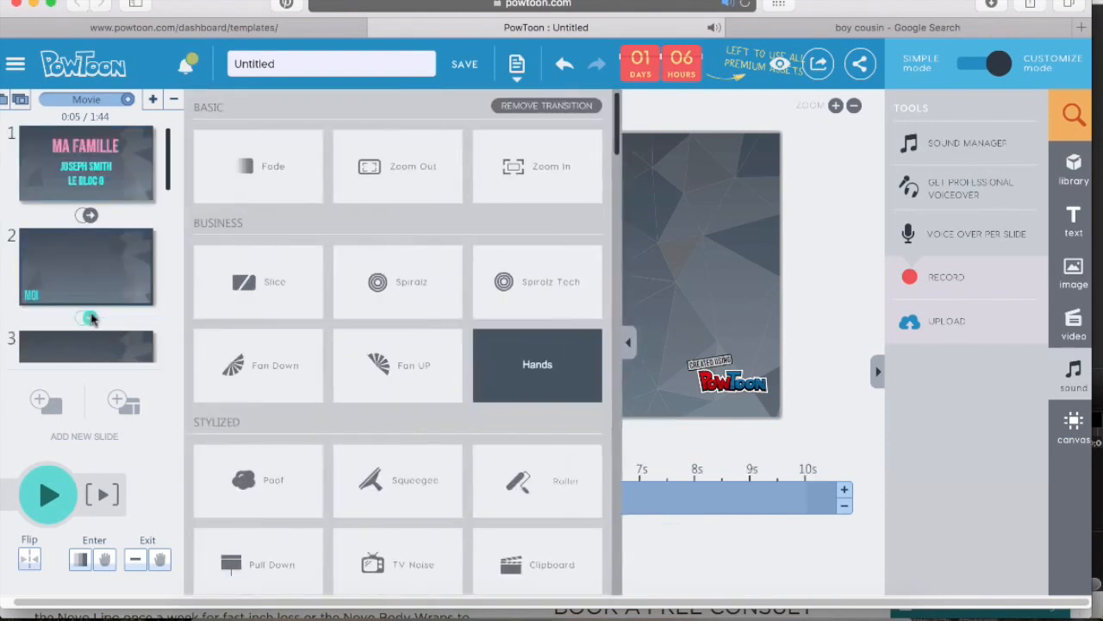
click(220, 188)
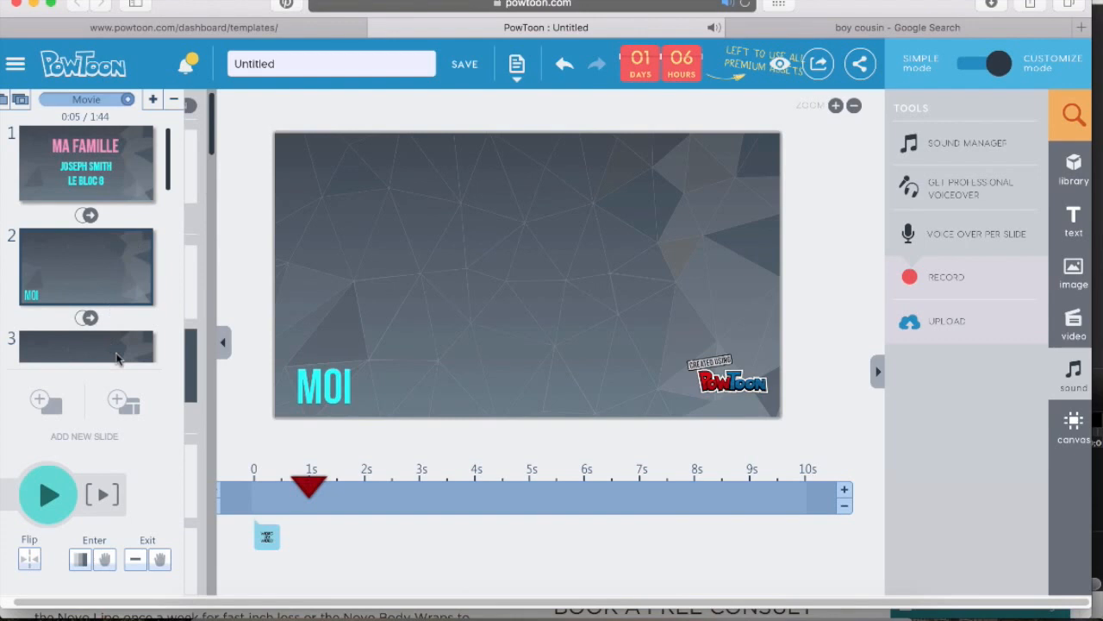
Set the transitions after the MA SOEUR slide and after the MON NEVEU slide to Fade
scroll(169, 227, down, 5)
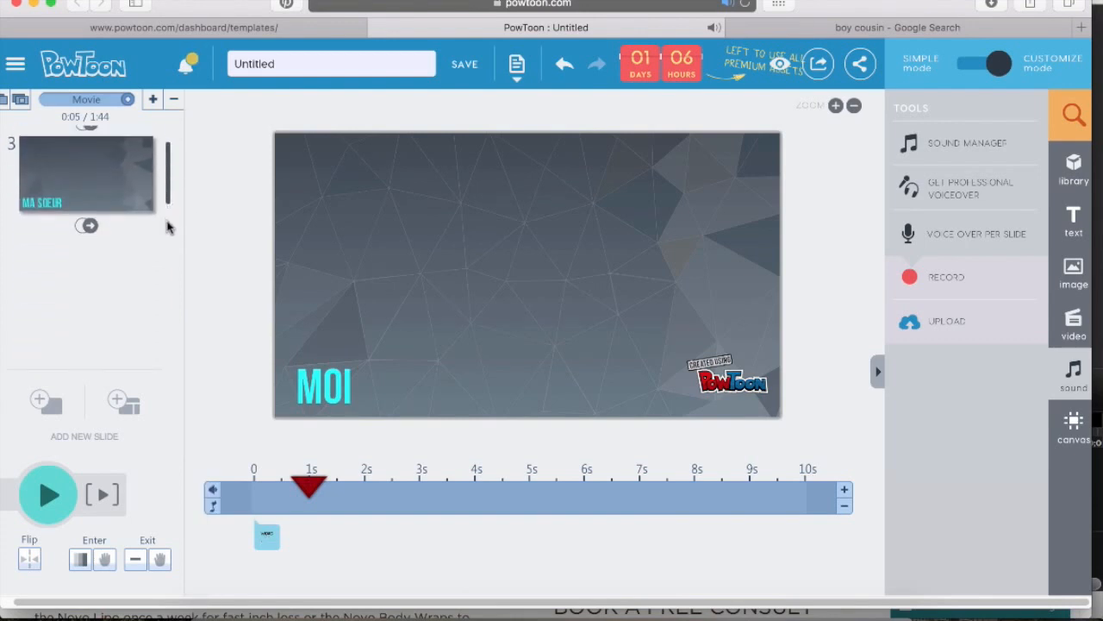
click(90, 181)
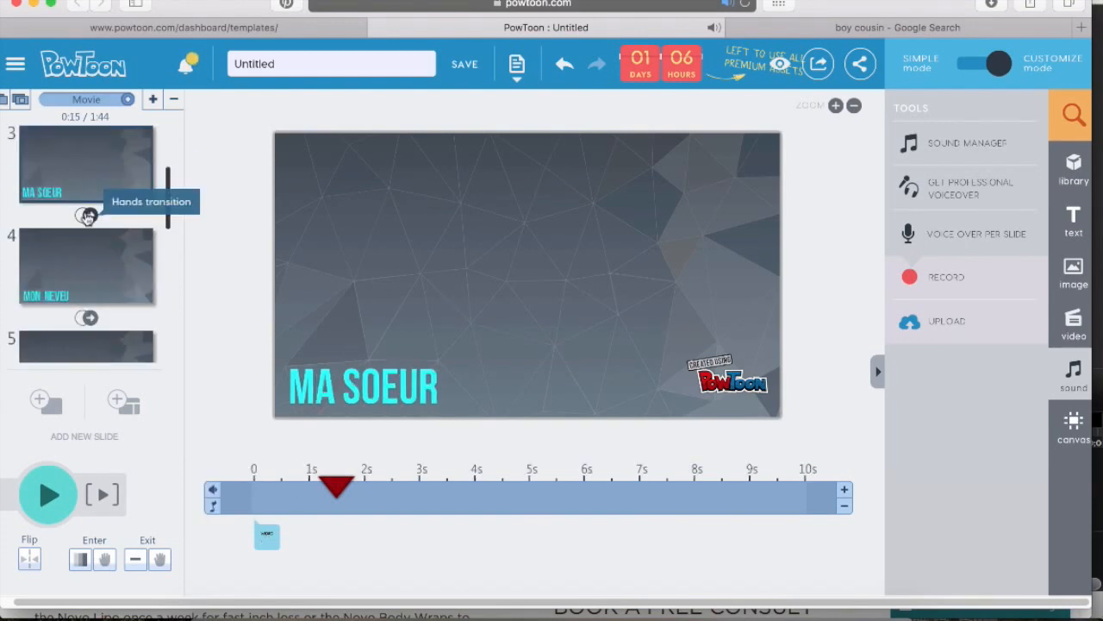
click(89, 216)
click(250, 182)
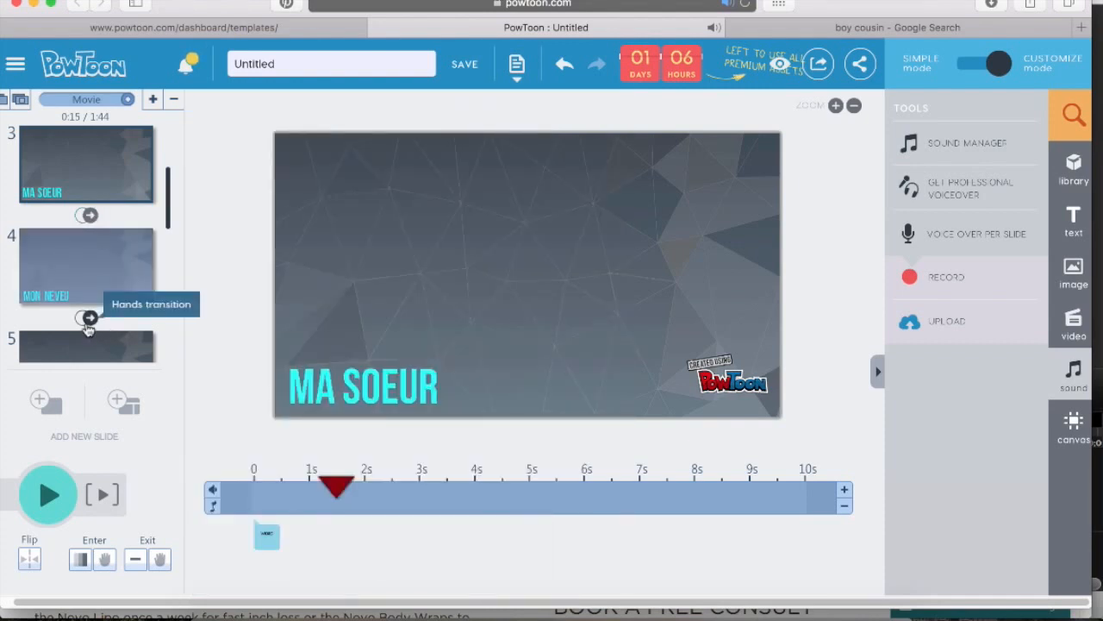
click(86, 318)
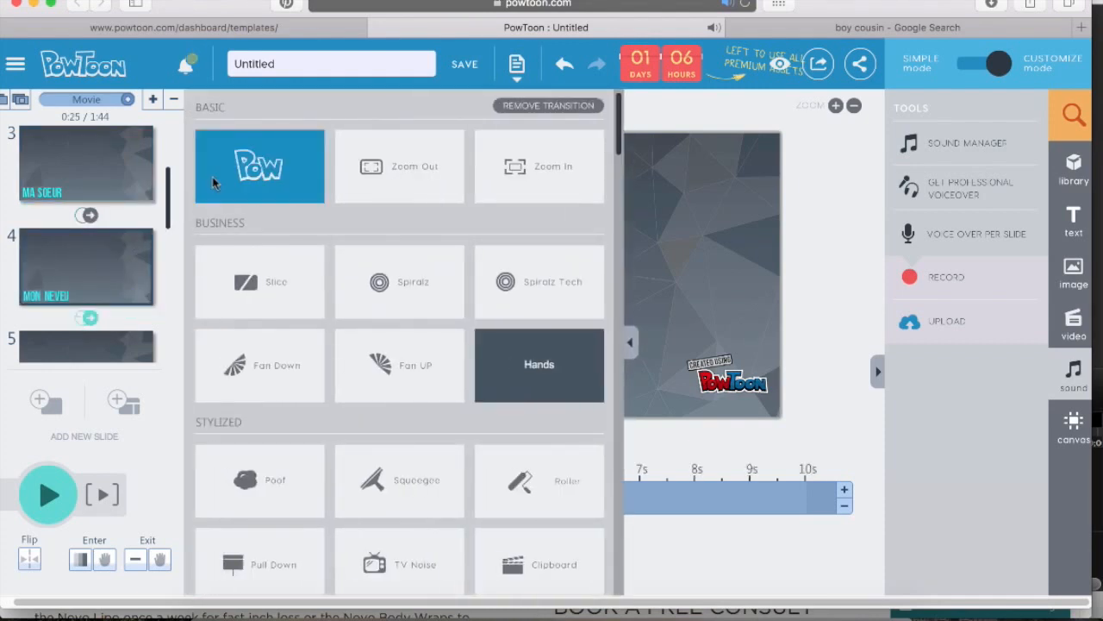
click(243, 176)
Set the transitions after the MON PÈRE slide and after the MA MÈRE slide to Fade
drag(168, 192, 167, 238)
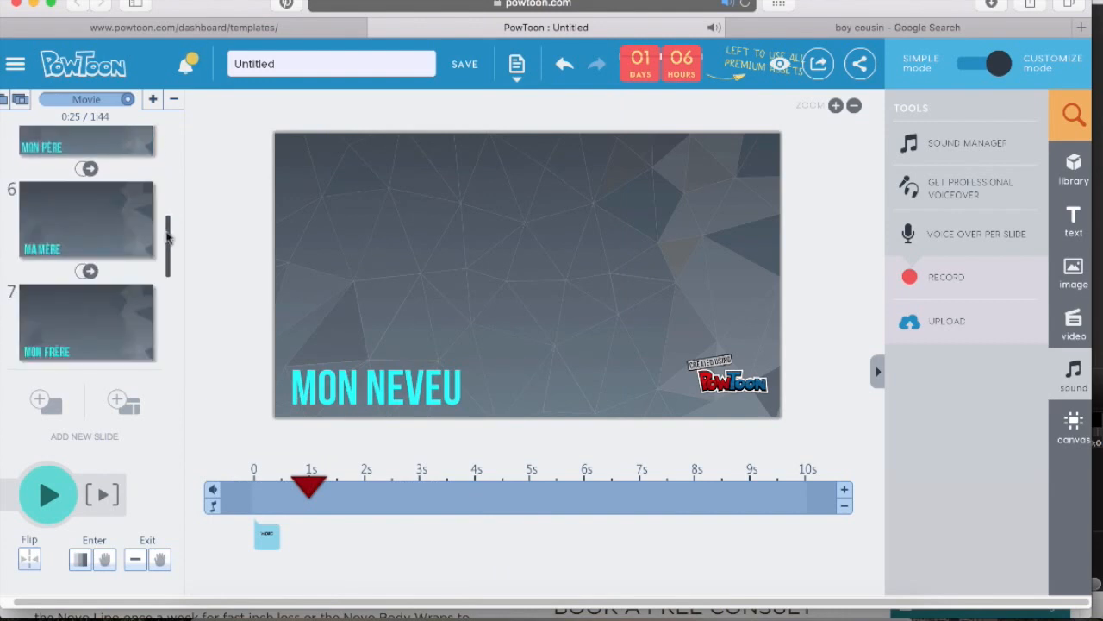
click(86, 172)
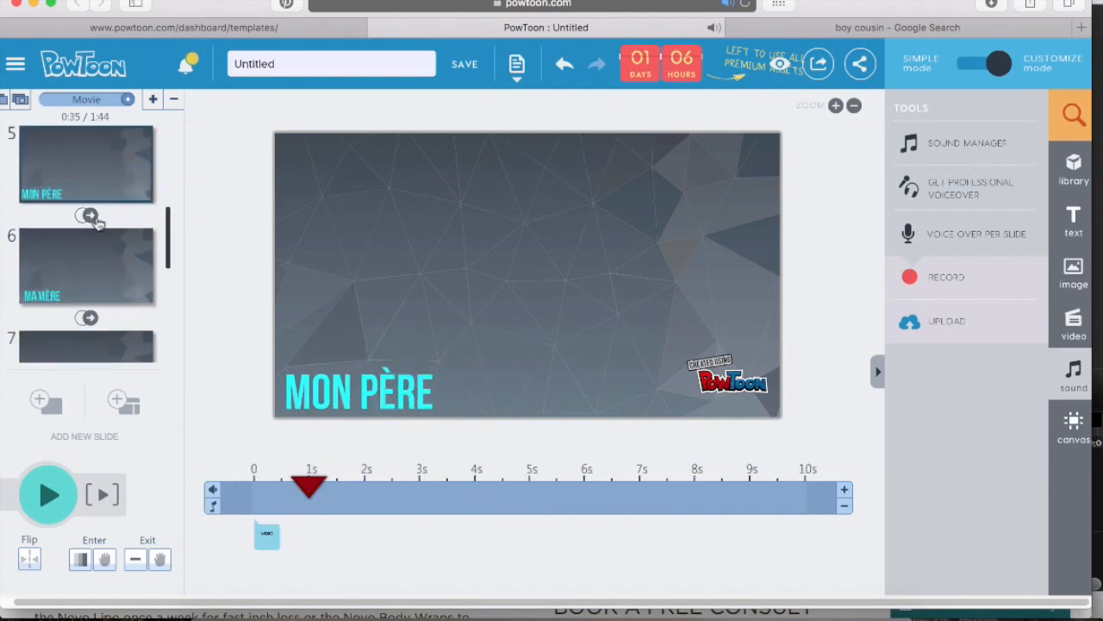
click(86, 218)
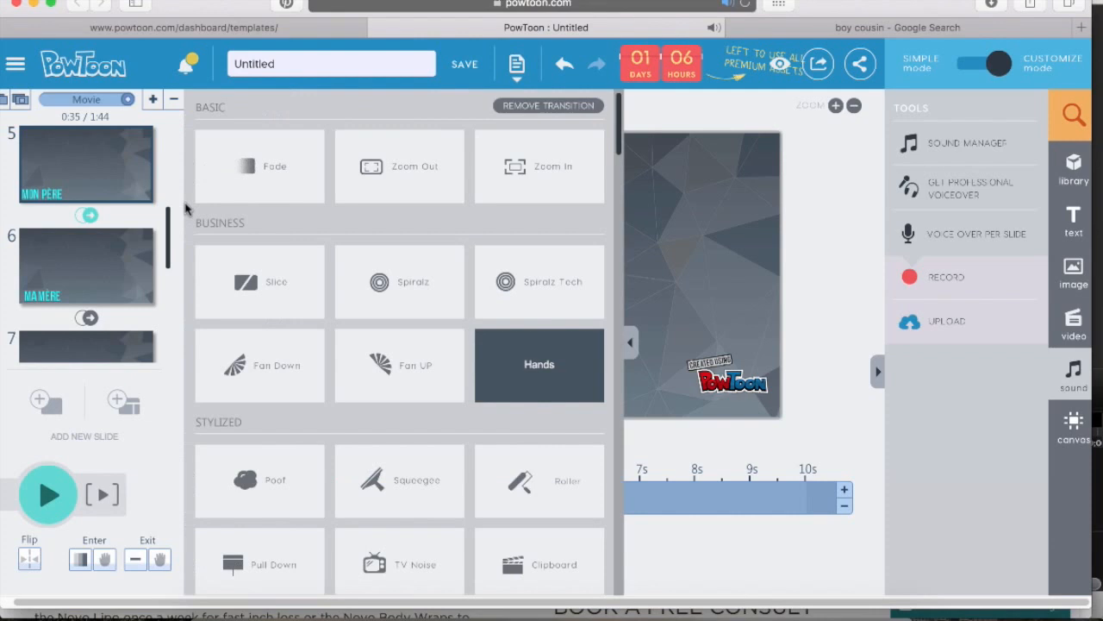
click(251, 169)
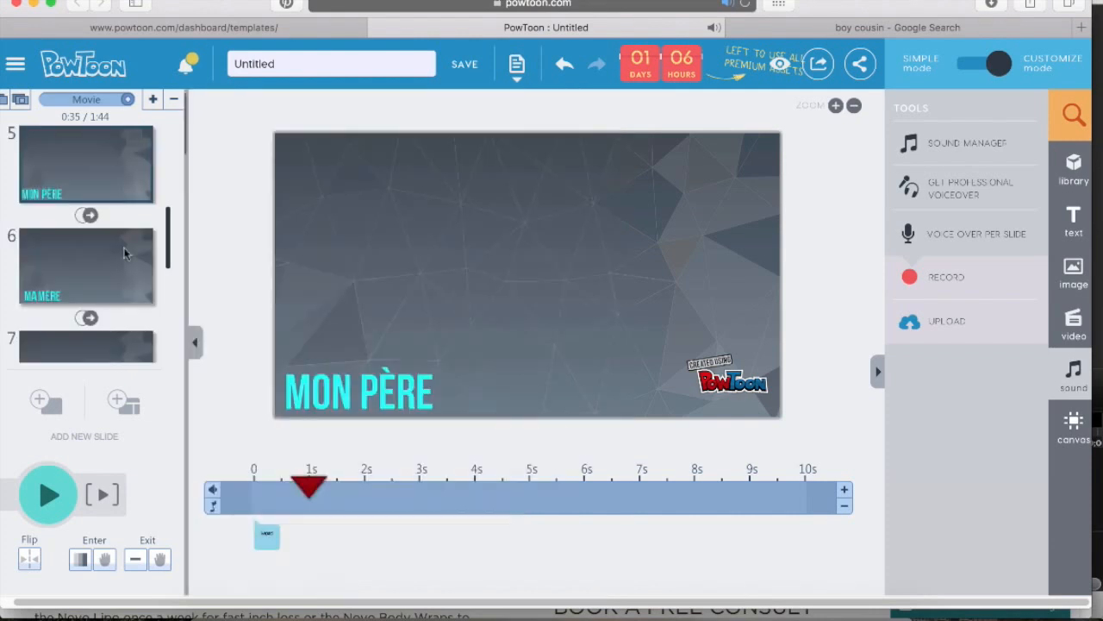
click(87, 319)
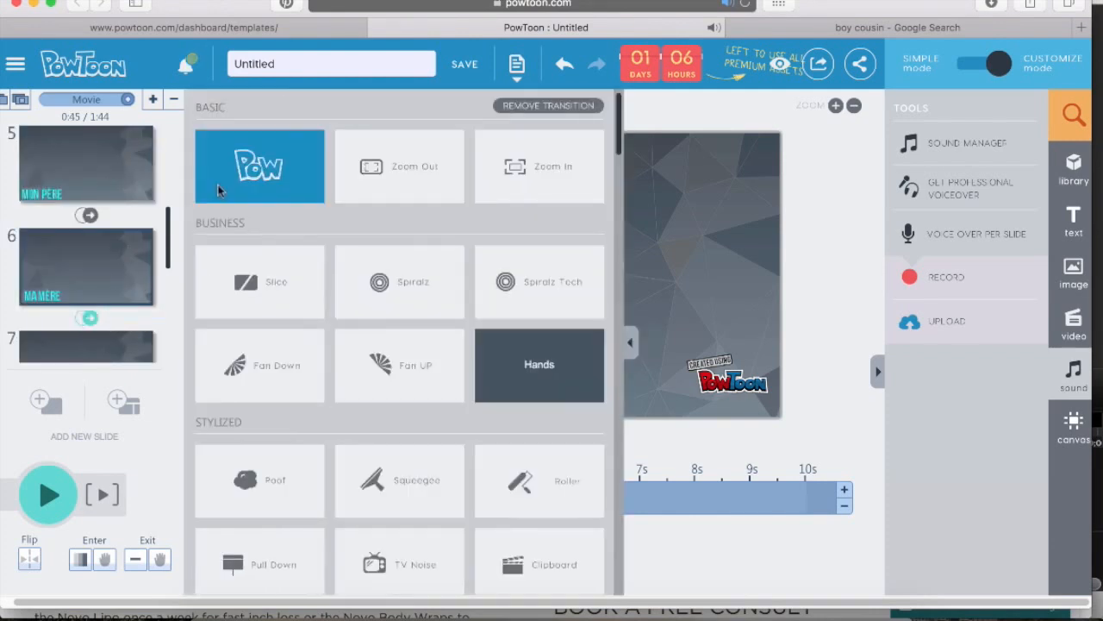
click(127, 233)
Duplicate the MA GRAND-MÈRE slide at the end of the presentation
scroll(95, 258, down, 5)
click(95, 319)
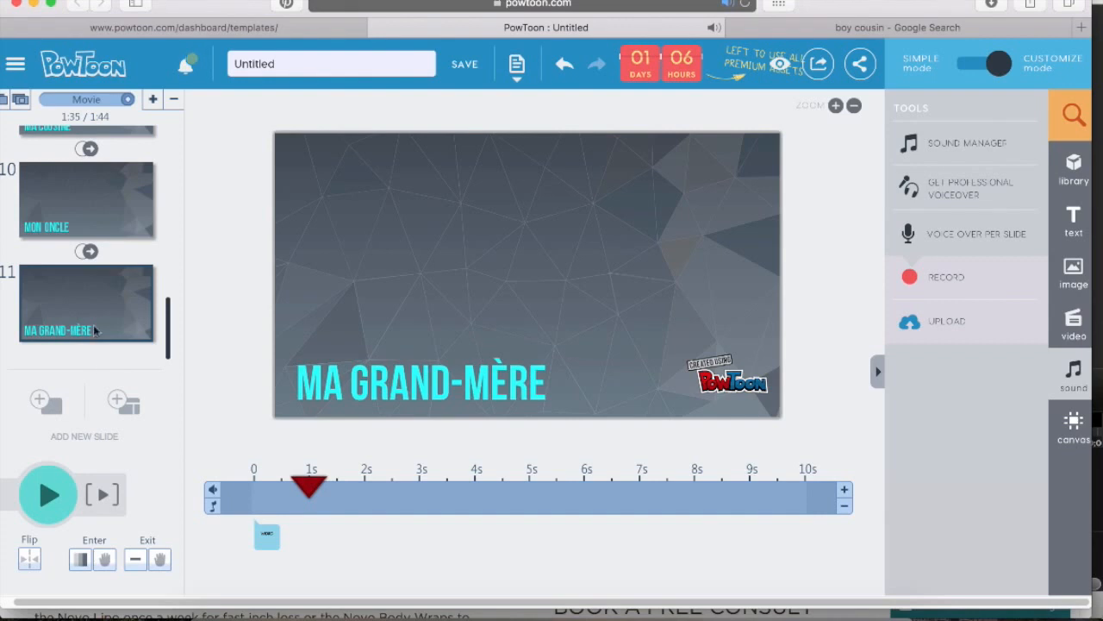
right_click(95, 323)
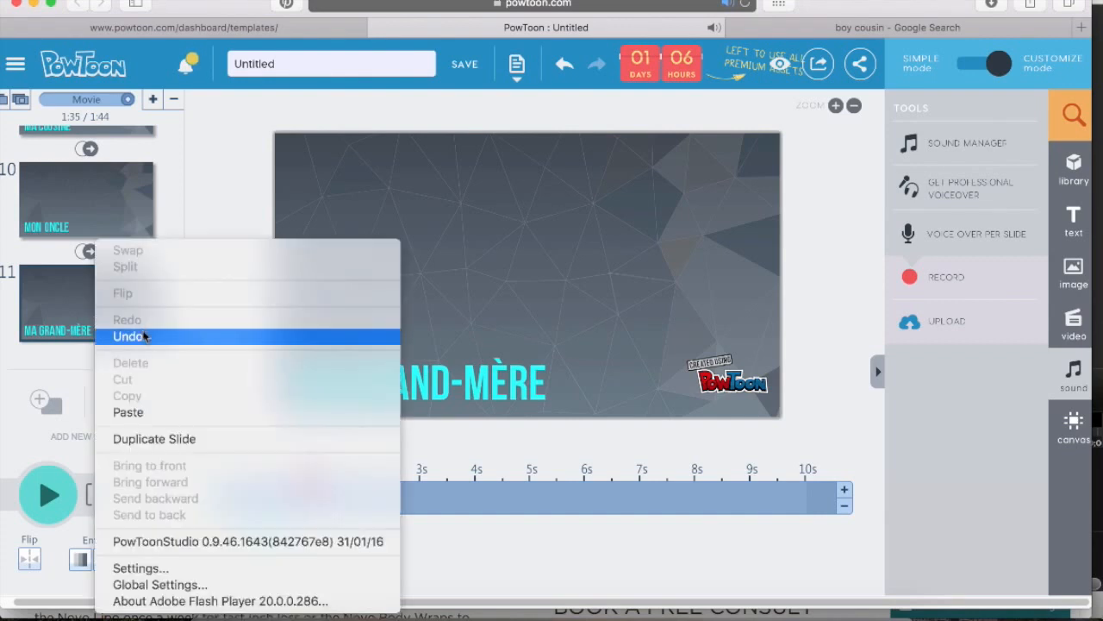
click(161, 439)
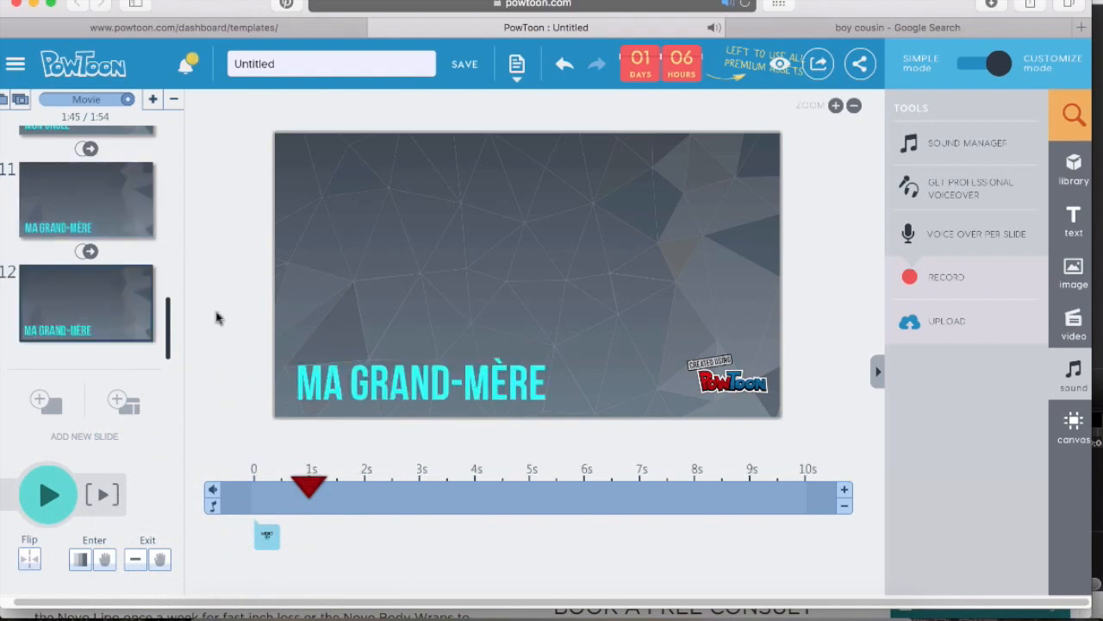
Replace the duplicated slide's title text with FIN and move it to the upper centre of the slide
double_click(412, 385)
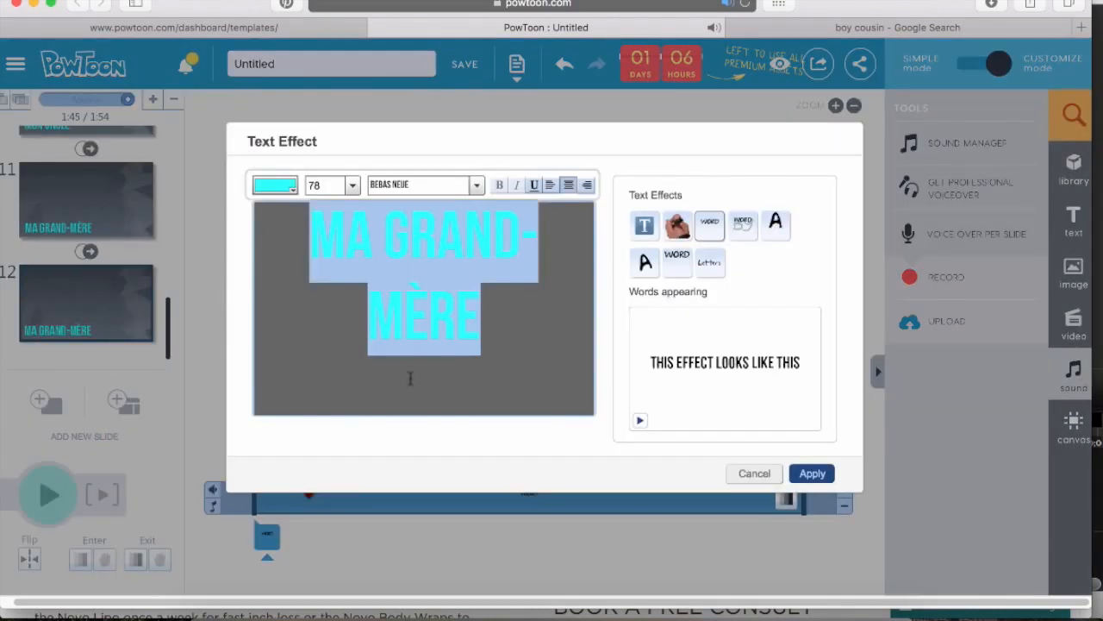
text(FIN)
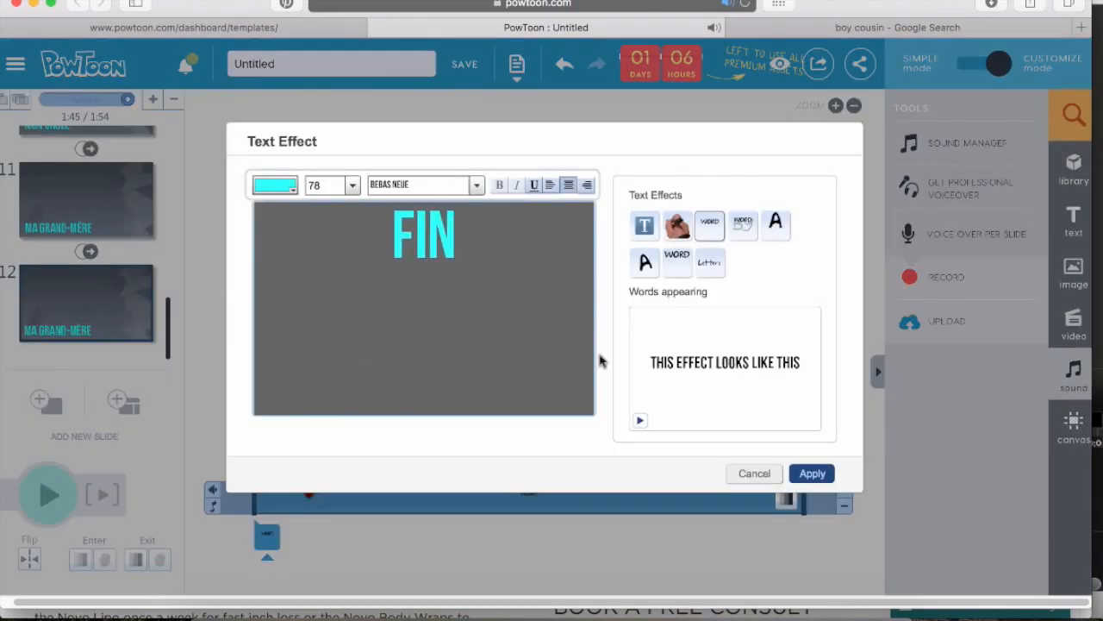
click(814, 473)
drag(443, 369, 532, 271)
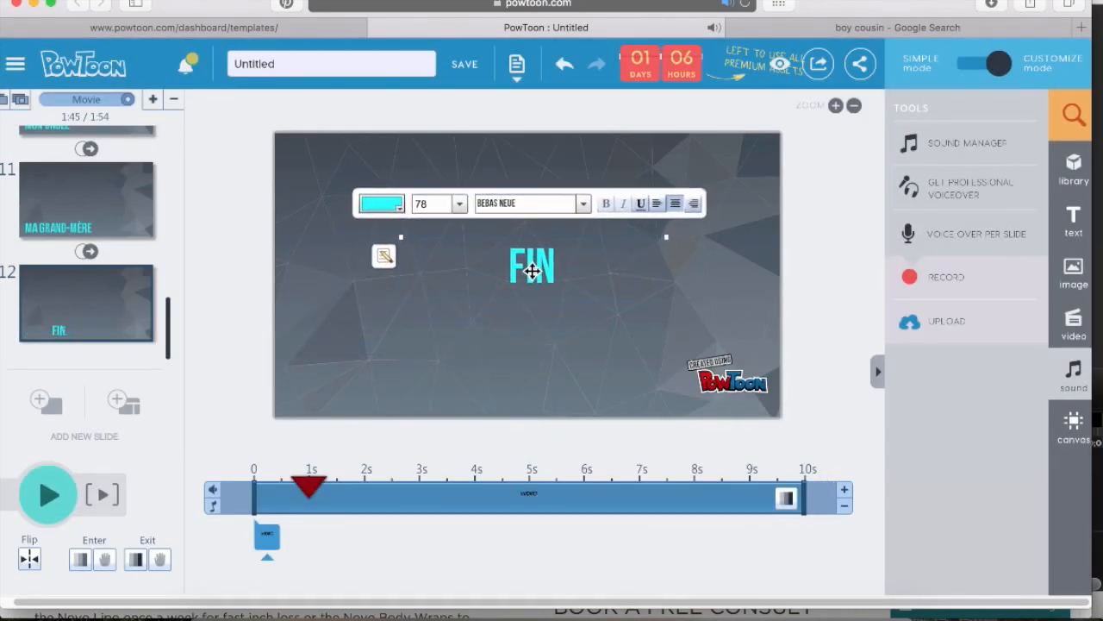
click(552, 372)
Open the MON COUSIN slide, play it with its picture and voice-over, and pause playback
scroll(49, 290, up, 3)
scroll(69, 259, up, 10)
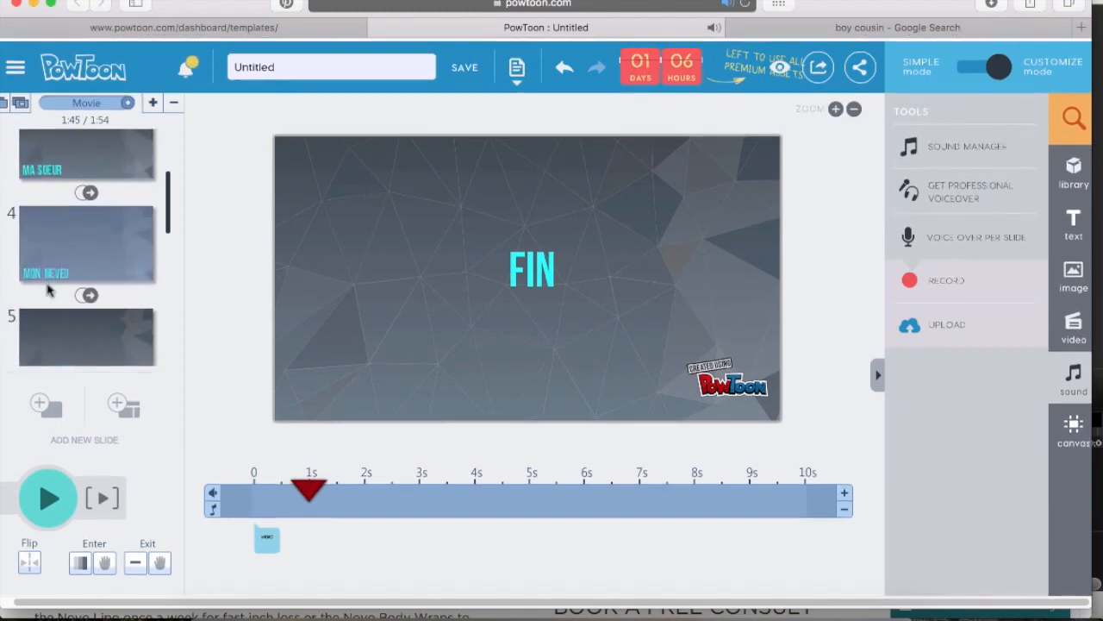
scroll(118, 154, up, 2)
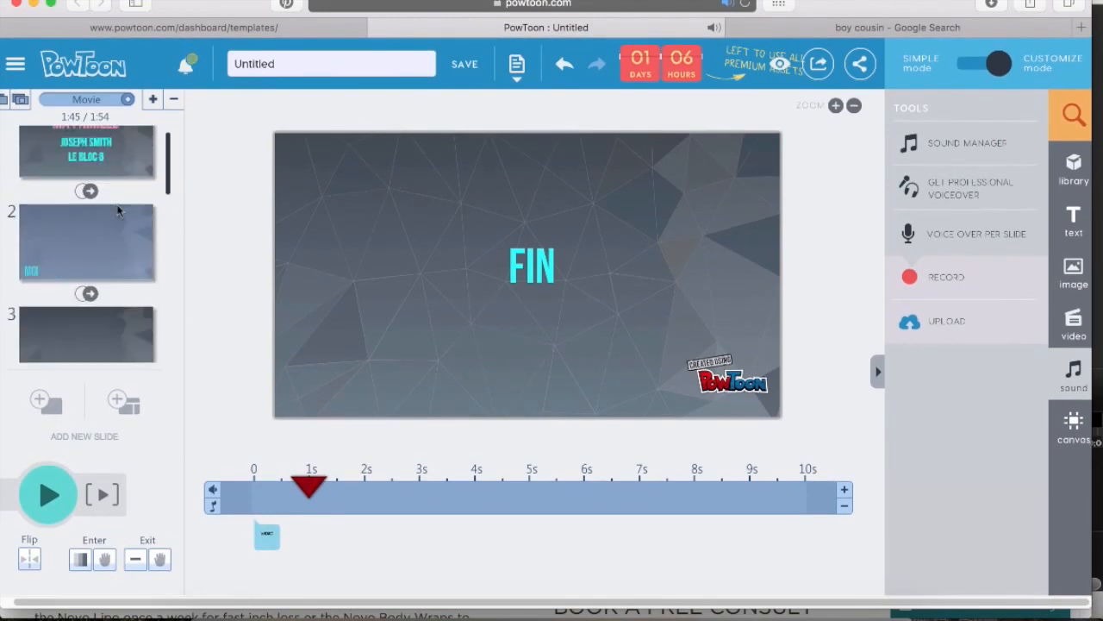
click(118, 180)
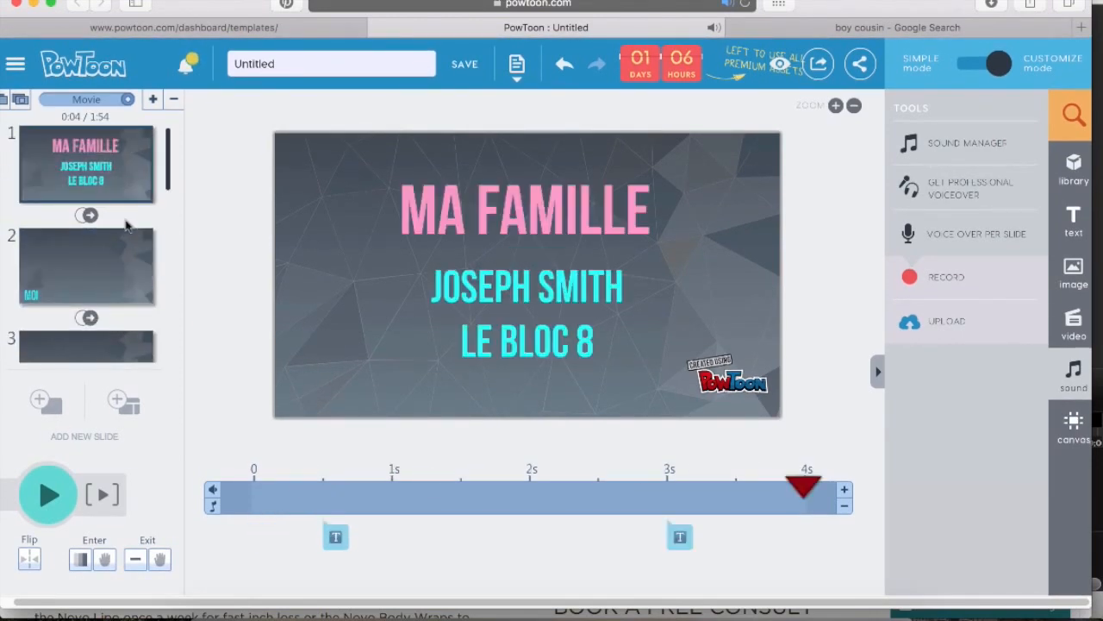
scroll(126, 226, down, 14)
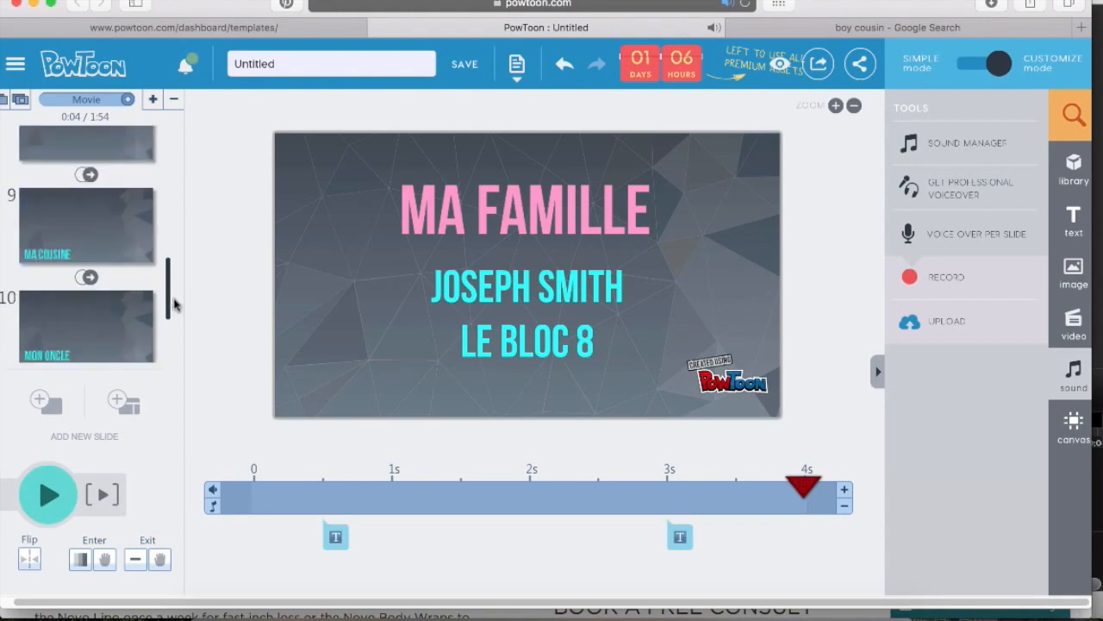
drag(169, 306, 169, 274)
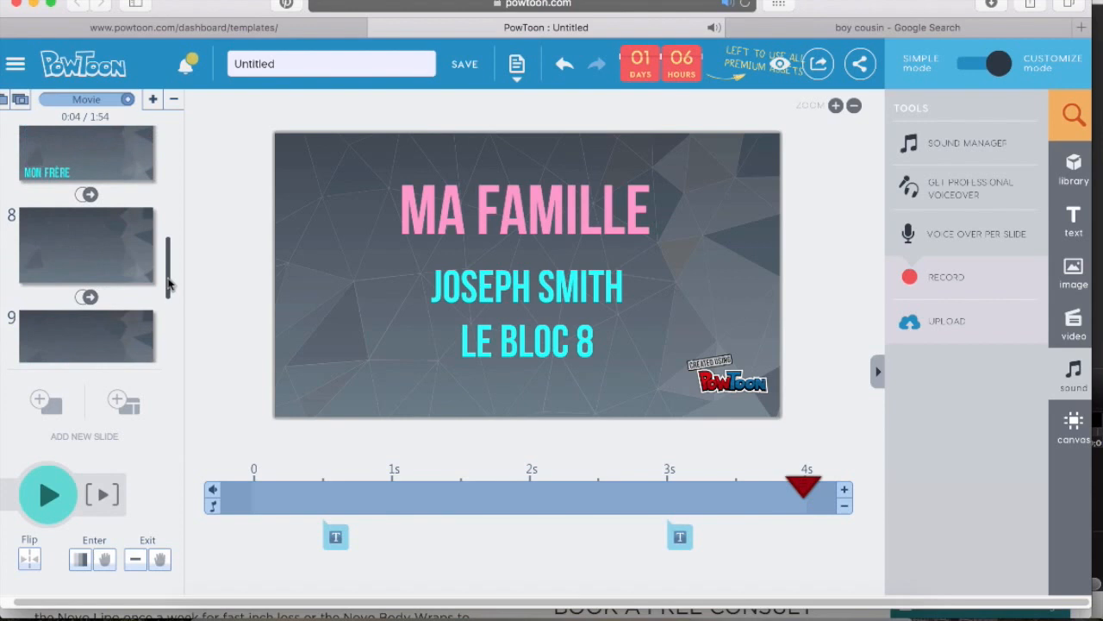
click(110, 251)
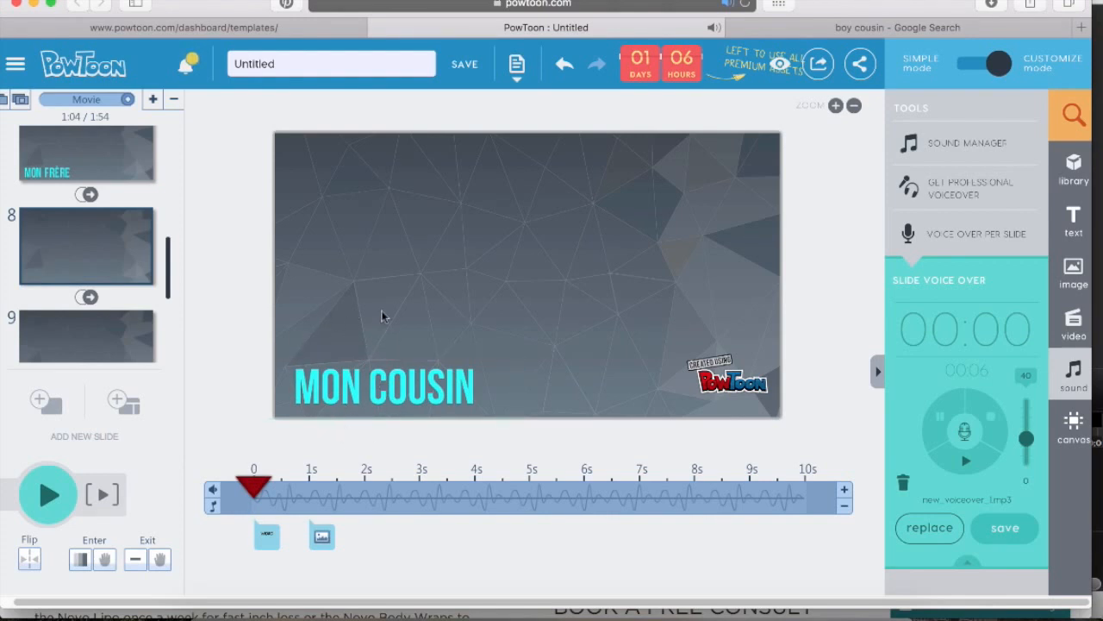
click(50, 496)
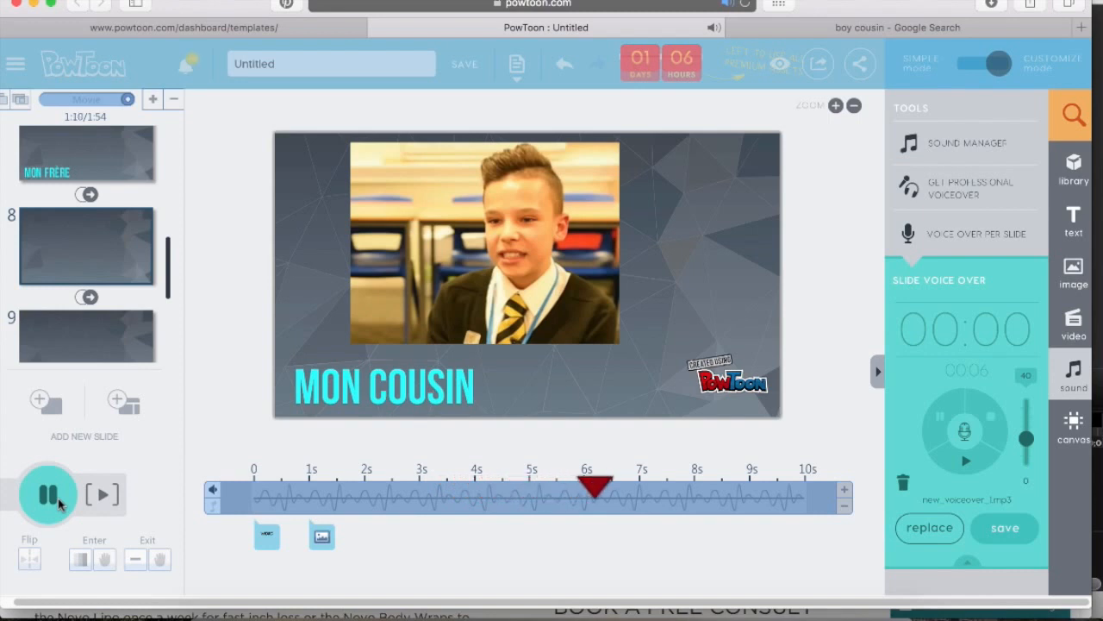
click(53, 498)
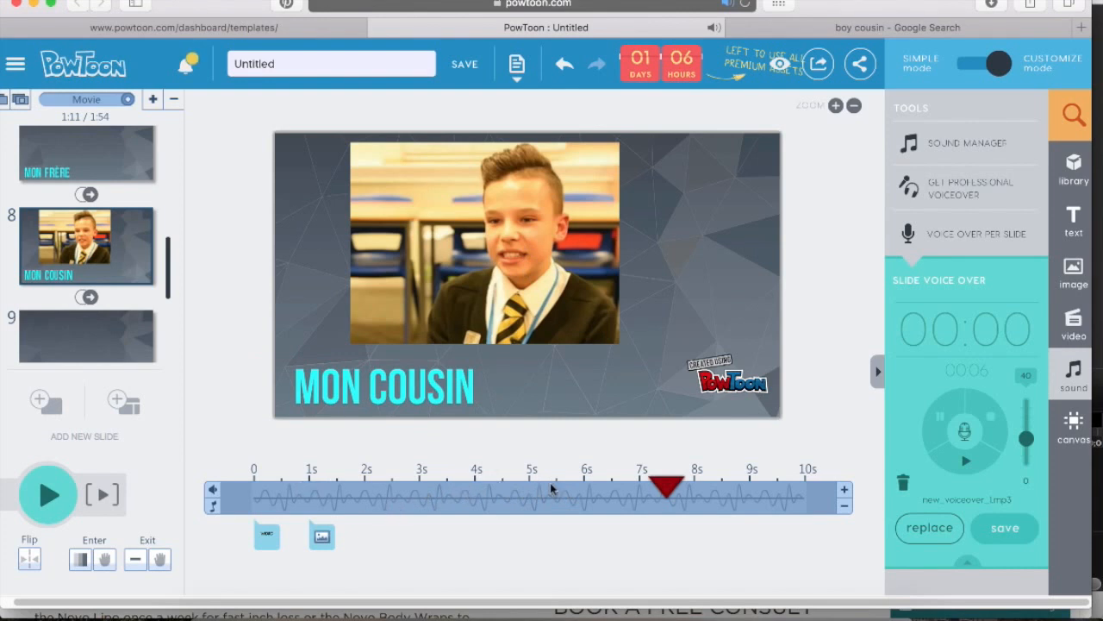
scroll(95, 303, down, 1)
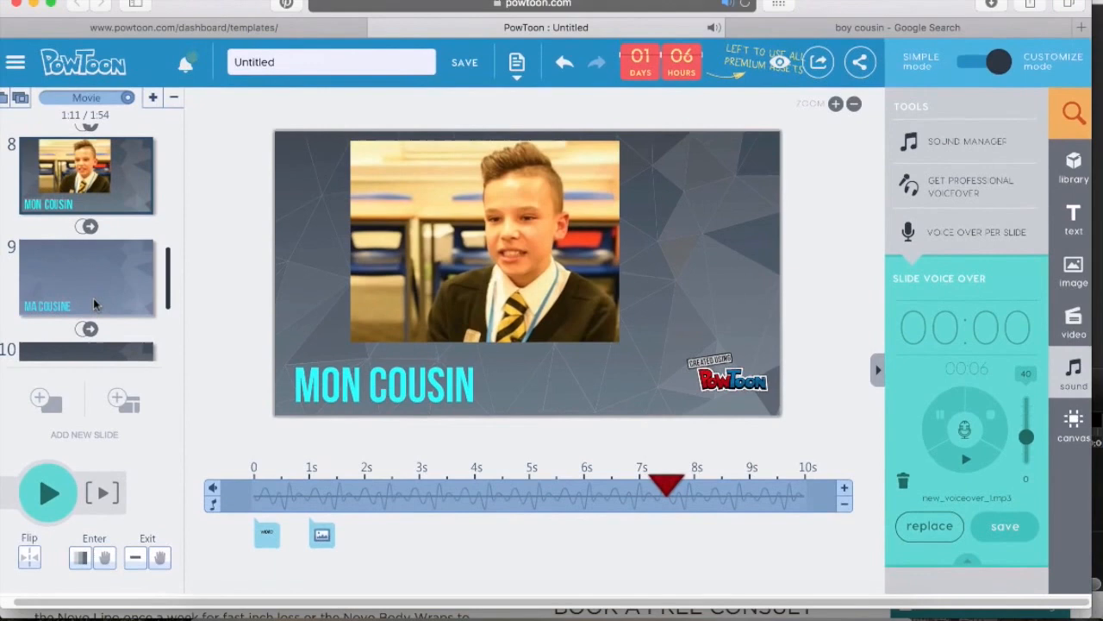
scroll(133, 258, down, 4)
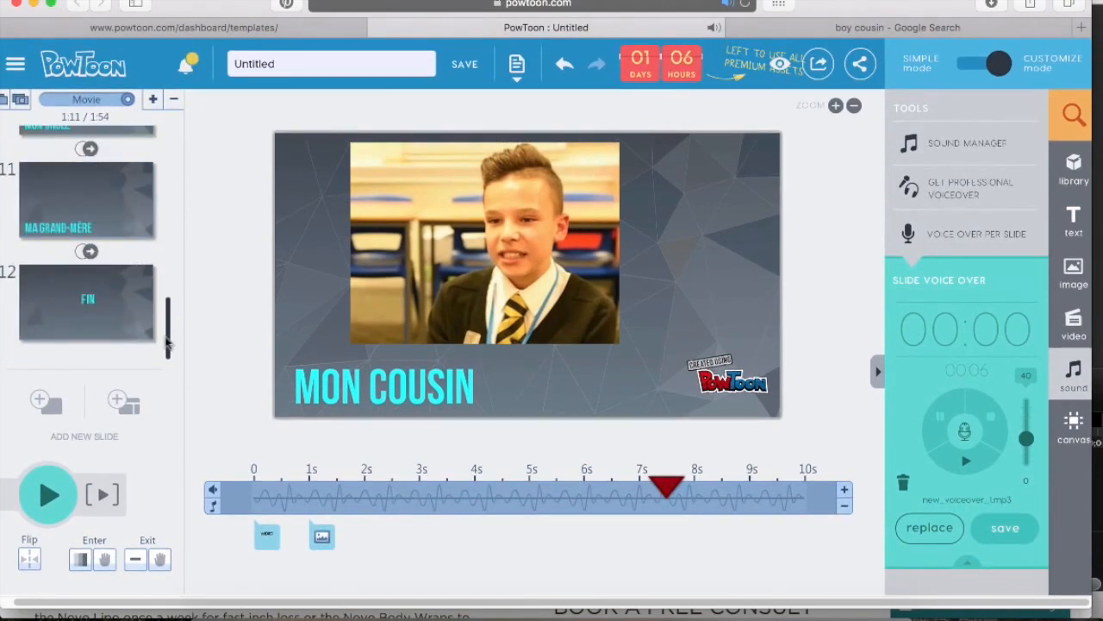